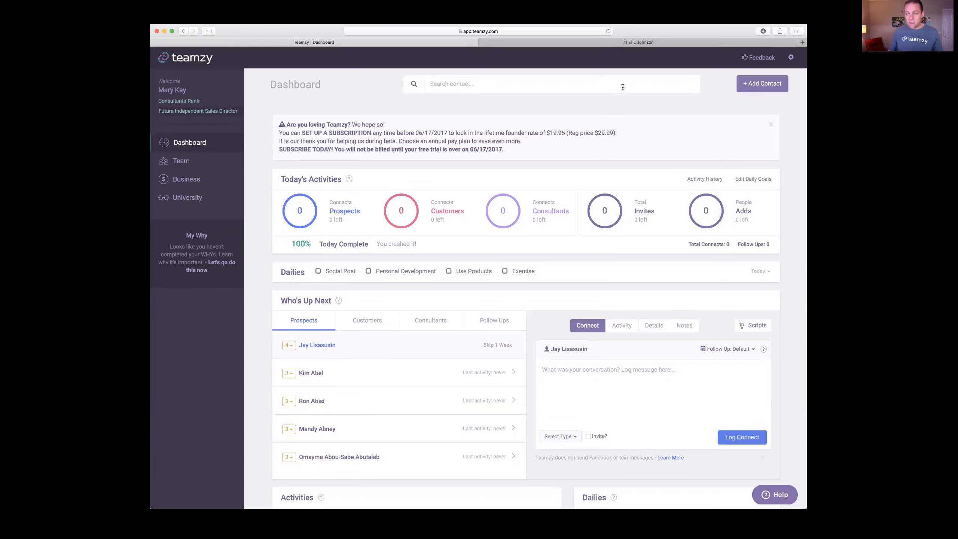
Open the account's setup wizard and start it at the income goal page.
click(791, 57)
click(758, 75)
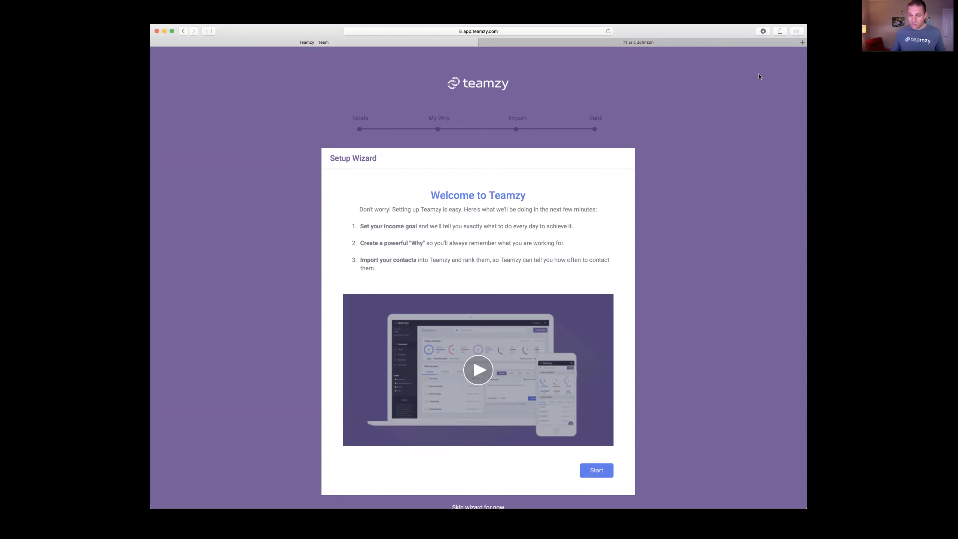
click(594, 470)
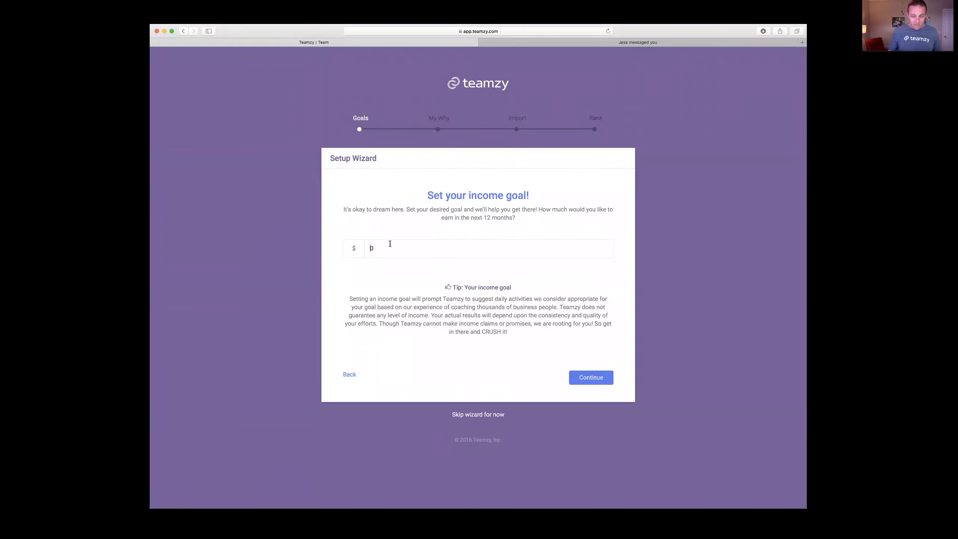
Set the 12-month income goal to $150,000 and continue to the daily goals breakdown.
key(BackSpace)
text(1)
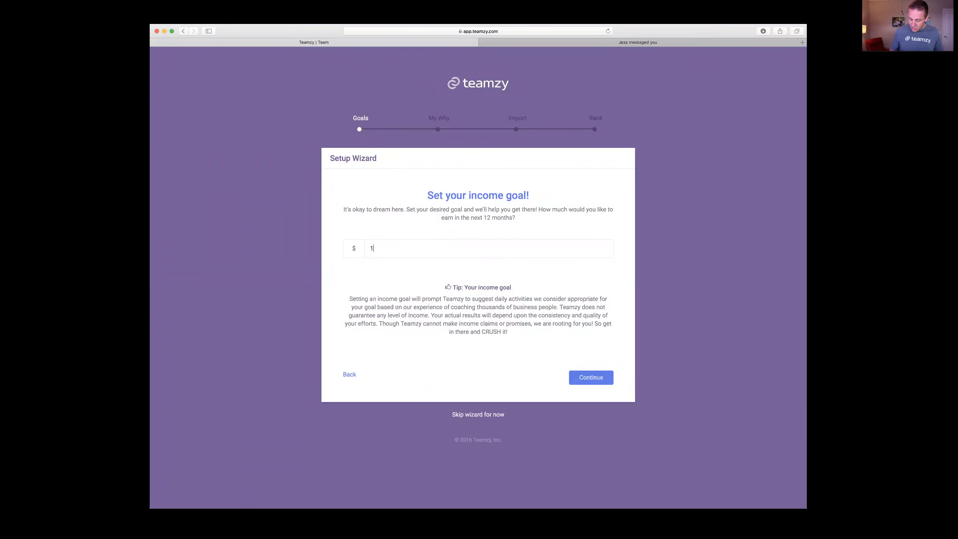
text(50000)
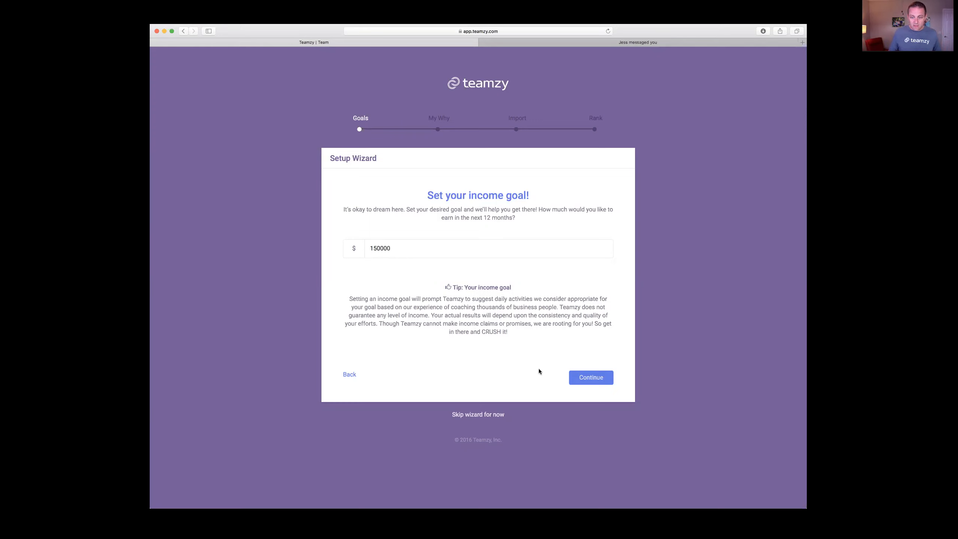
click(581, 379)
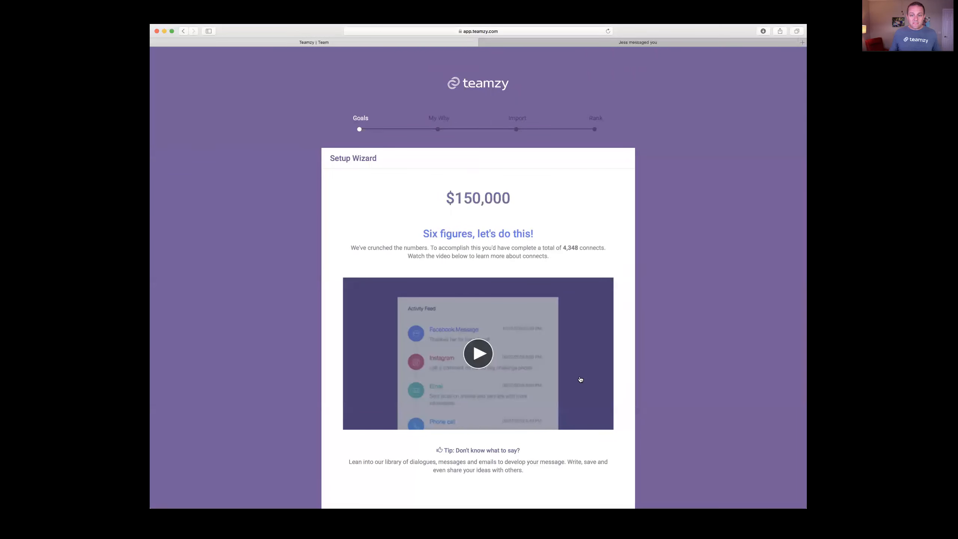
scroll(581, 379, down, 1)
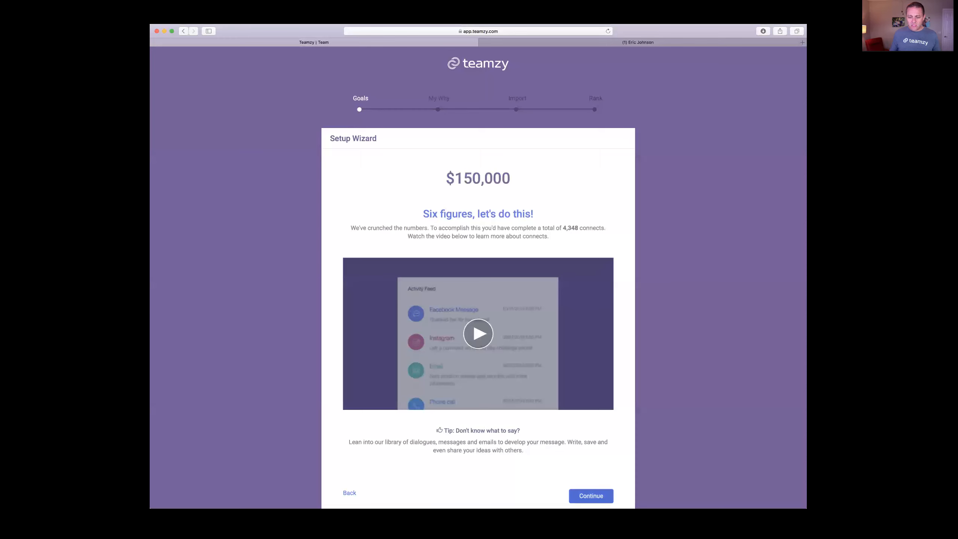
click(593, 496)
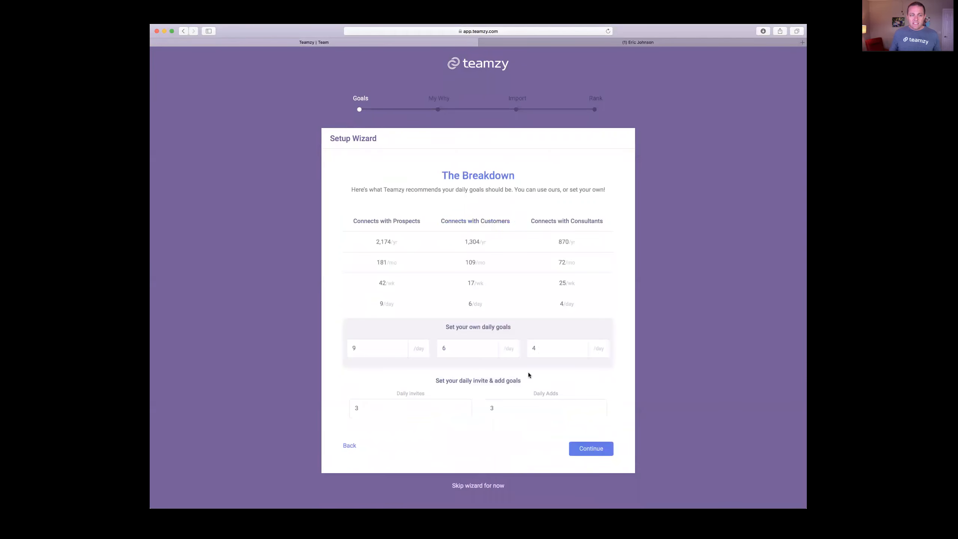
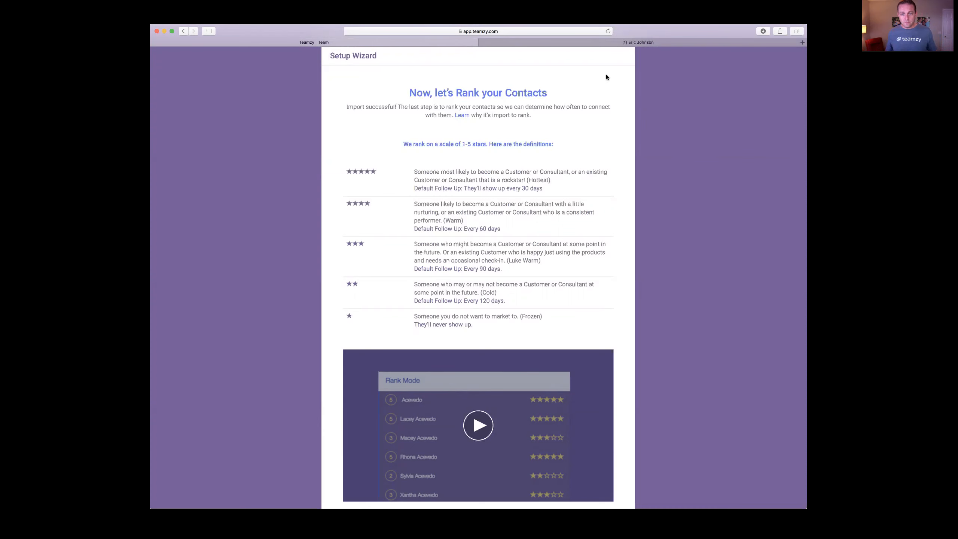
Finish the wizard's star-ranking introduction and proceed to ranking the imported contacts.
scroll(580, 175, down, 3)
click(593, 422)
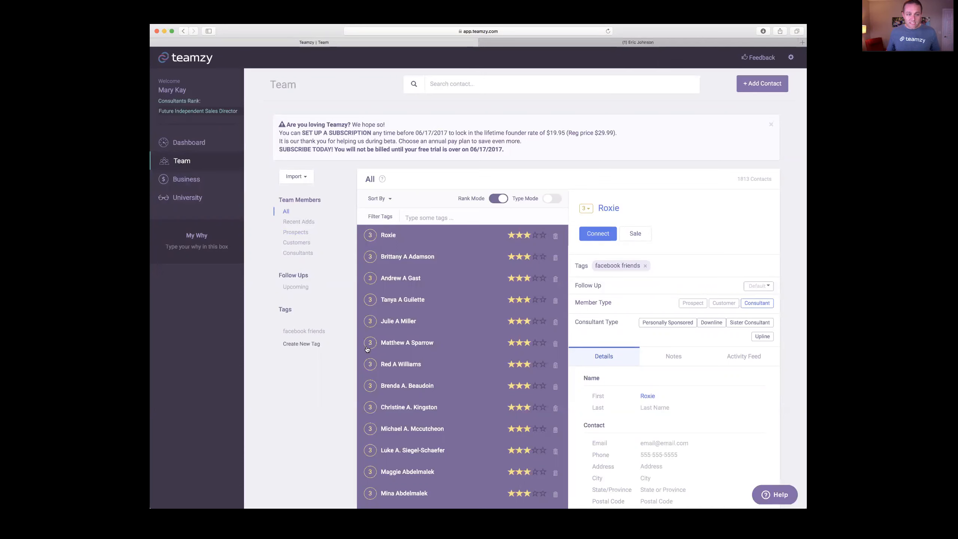
Browse the team member lists for All, Recent Adds, Prospects, Customers and Consultants.
click(286, 212)
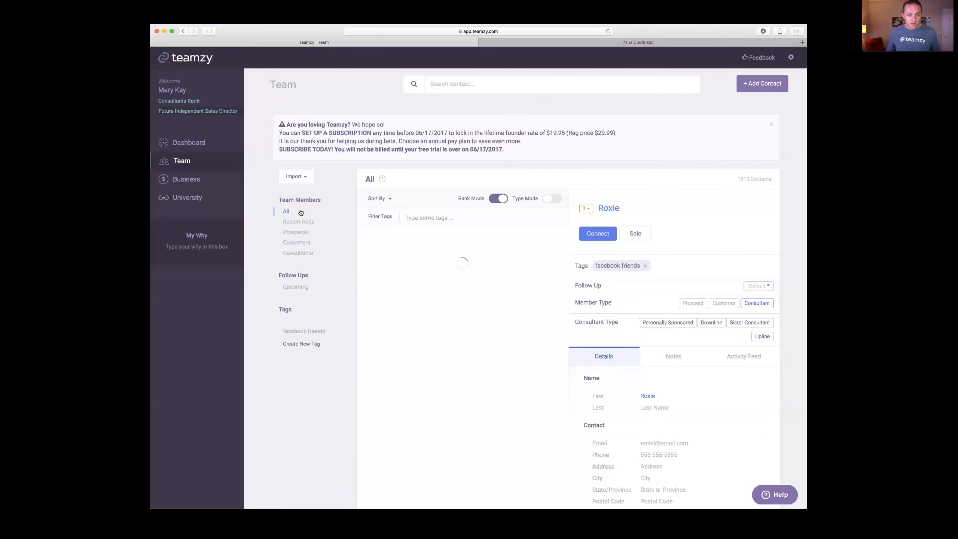
click(299, 222)
click(299, 234)
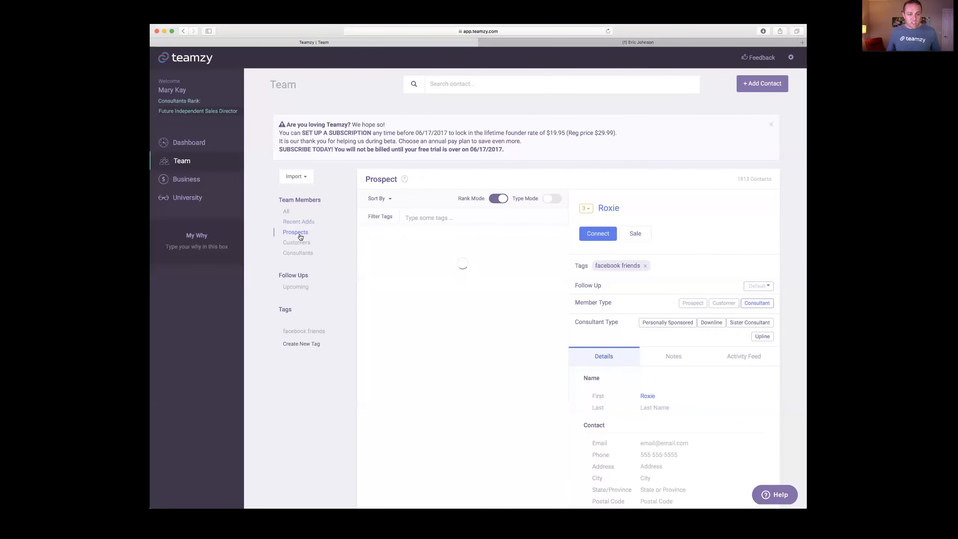
click(297, 243)
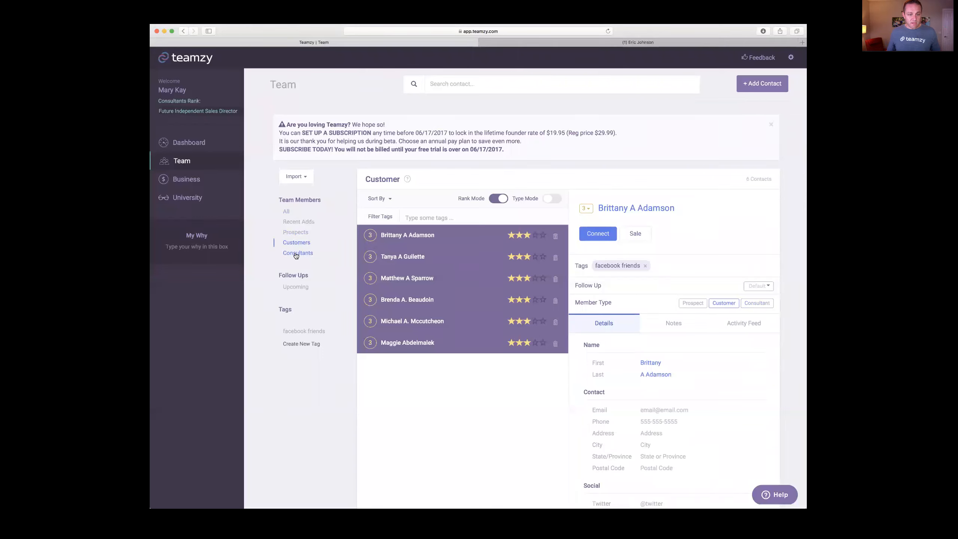
click(296, 254)
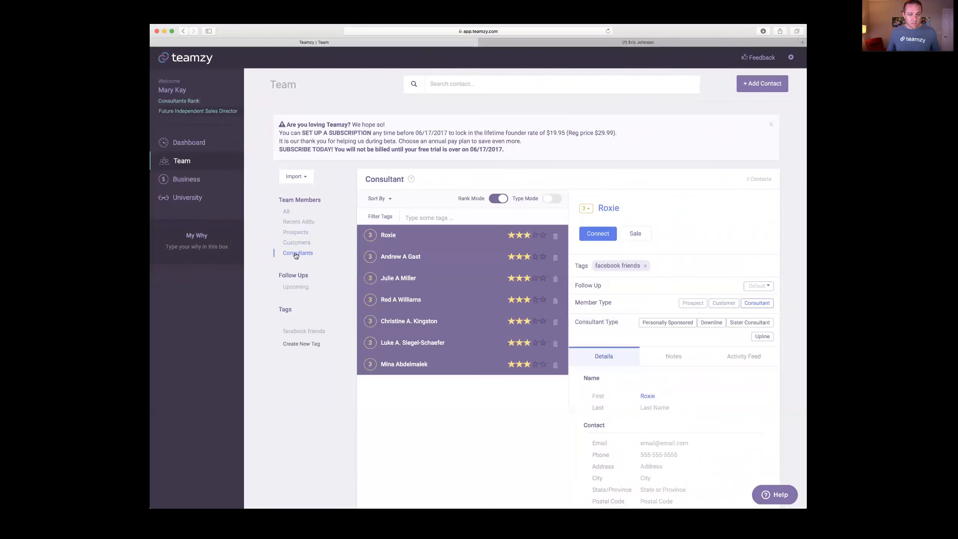
Turn off Rank Mode for the Consultants list and view the second consultant's details.
click(491, 197)
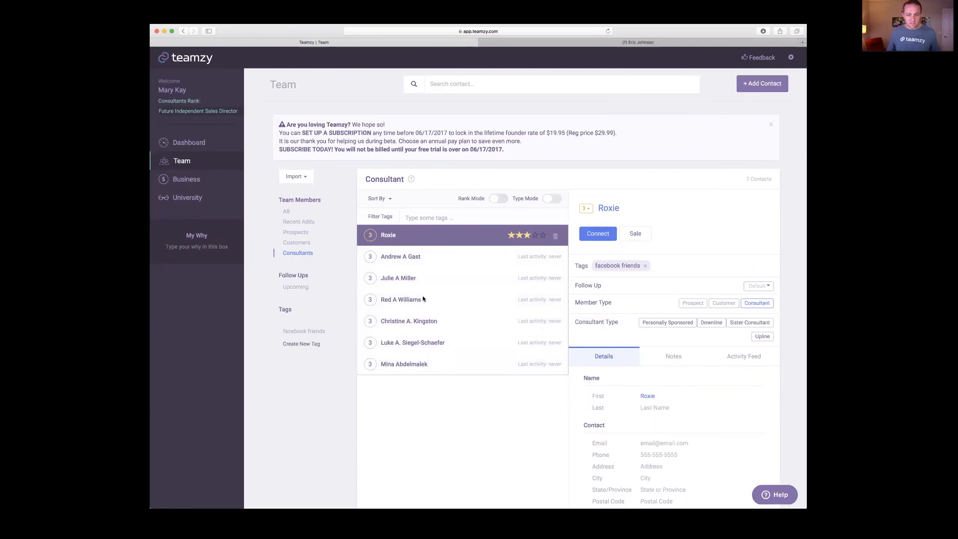
scroll(423, 299, down, 3)
click(391, 209)
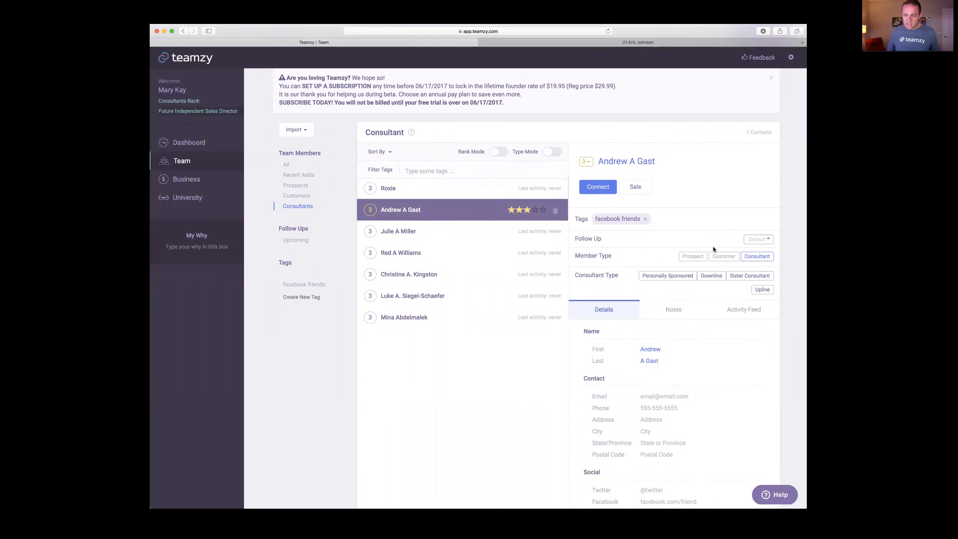
Show all contacts with Rank Mode on and rank the eighth contact one star.
click(286, 165)
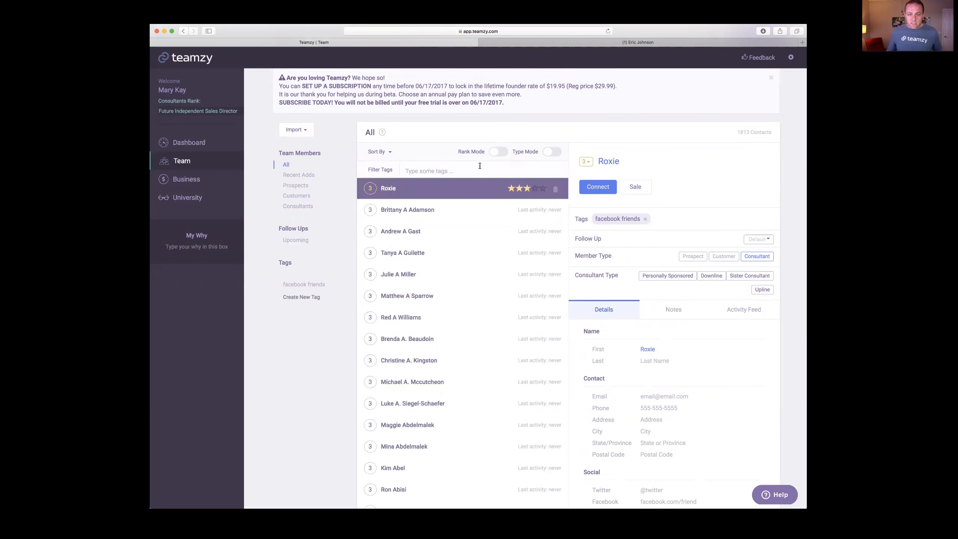
click(505, 153)
scroll(504, 239, down, 2)
scroll(505, 239, down, 1)
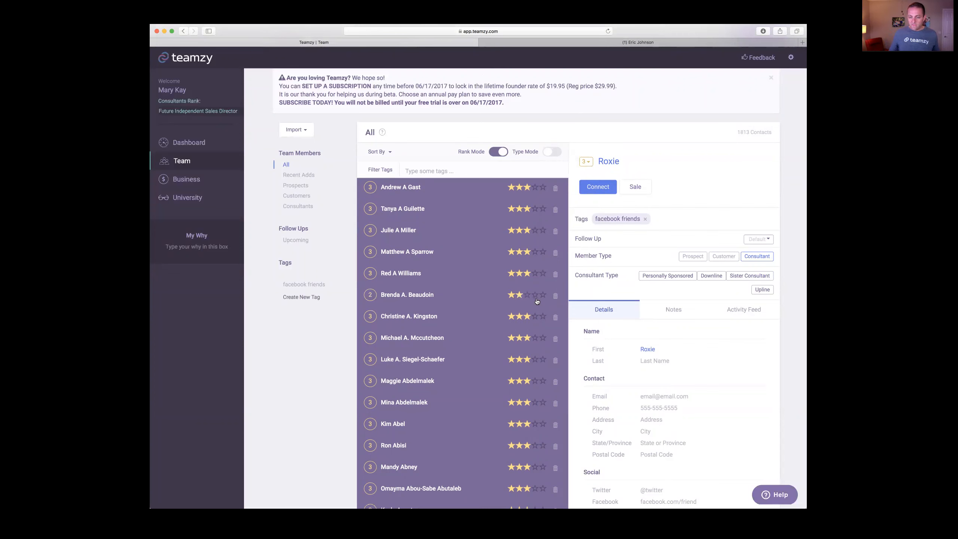
click(542, 296)
click(512, 295)
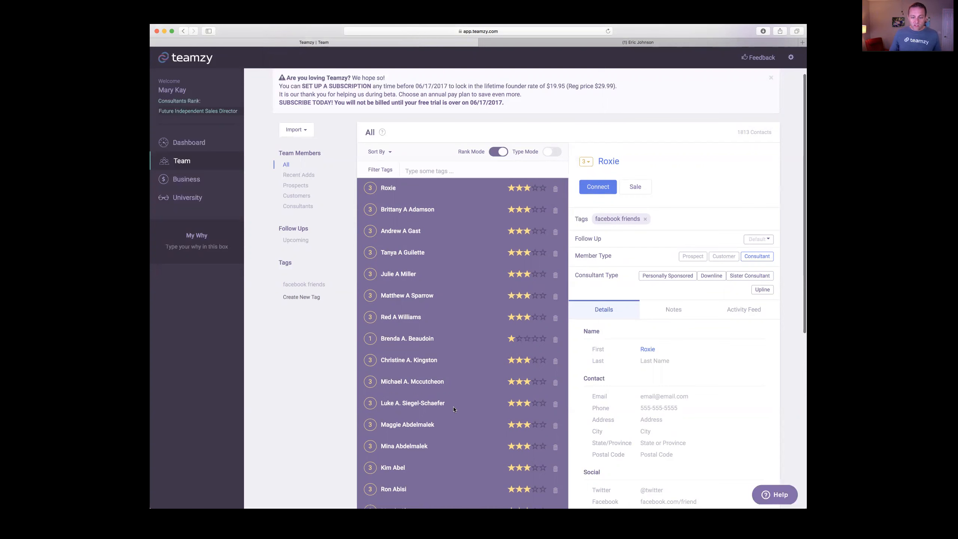
scroll(453, 408, down, 9)
scroll(454, 409, down, 15)
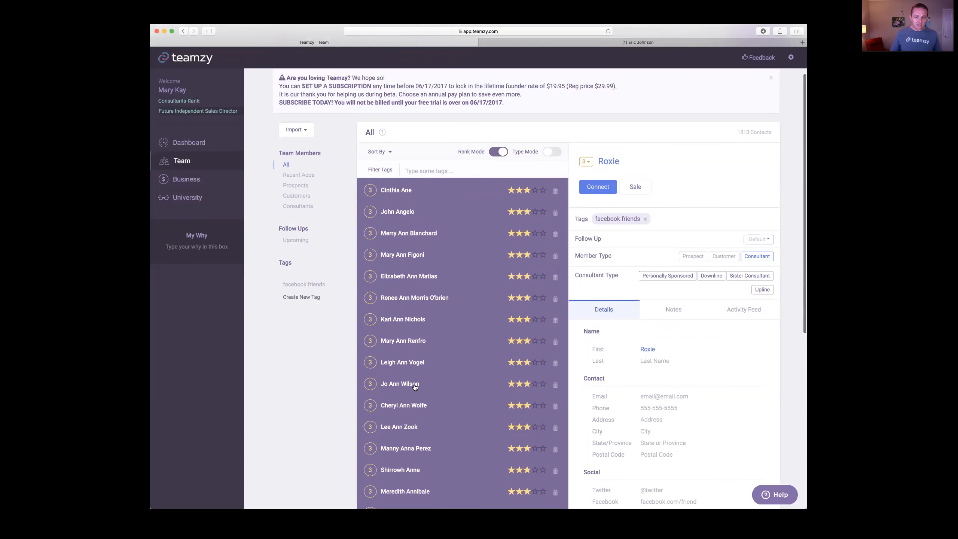
Return to the dashboard and view the available consultant rank options.
click(187, 143)
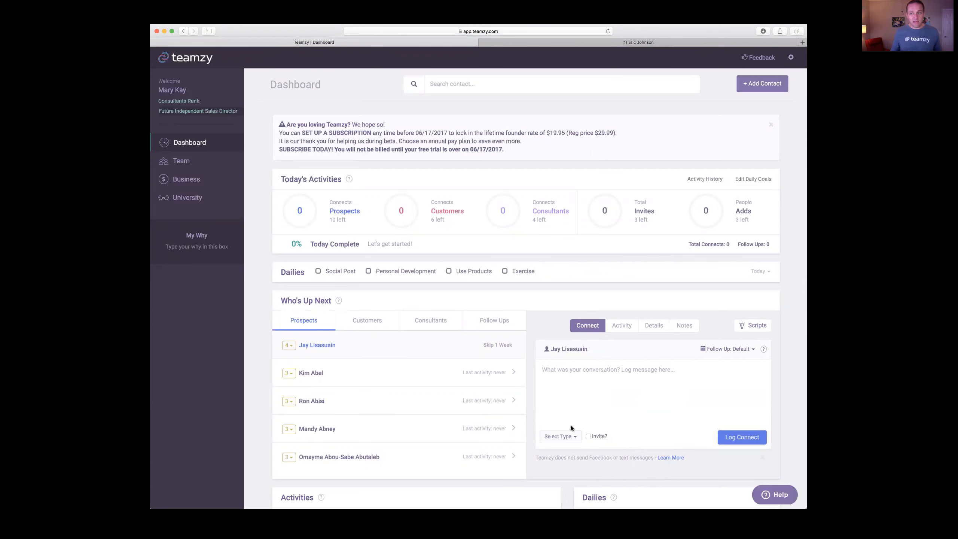
scroll(396, 321, up, 1)
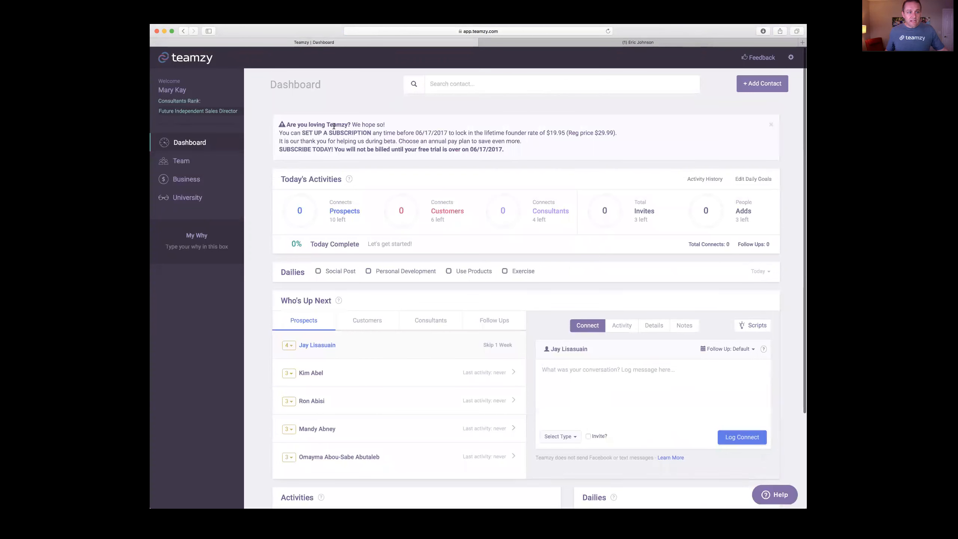
click(183, 111)
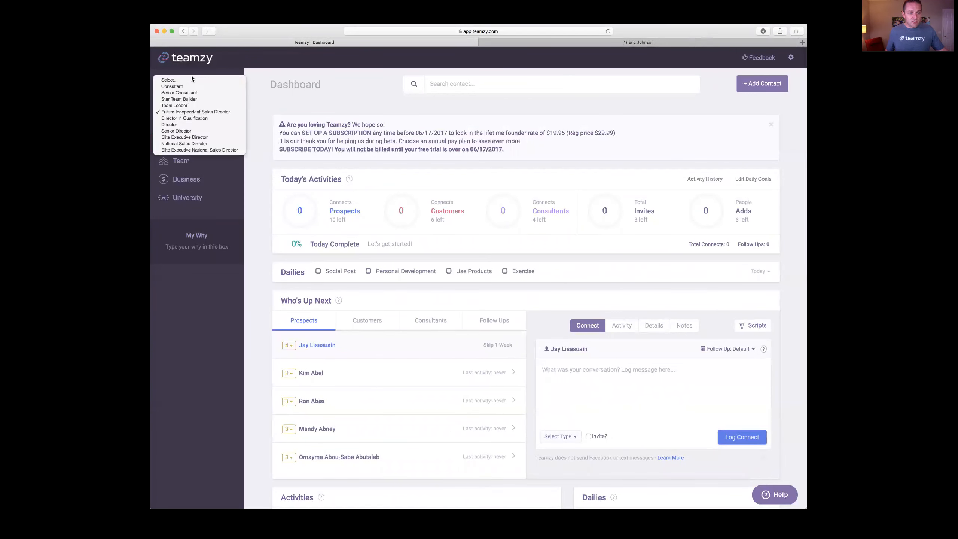
click(186, 113)
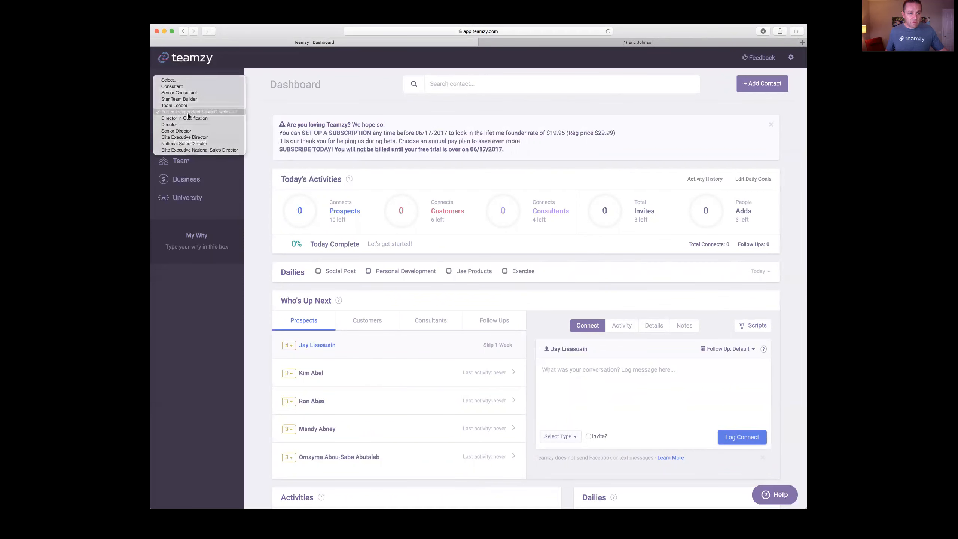
click(182, 144)
View the team contacts tagged facebook friends, followed by the Business statistics page.
click(182, 162)
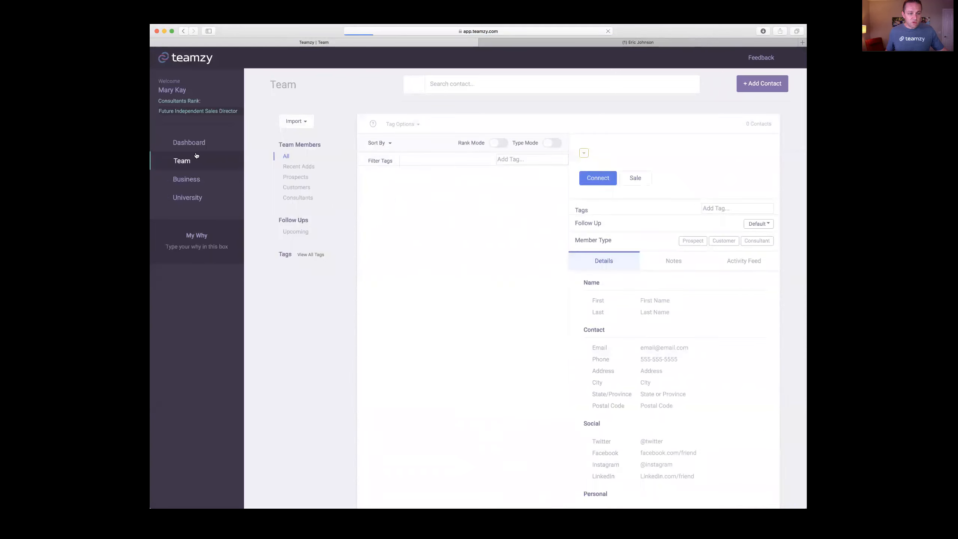
click(296, 331)
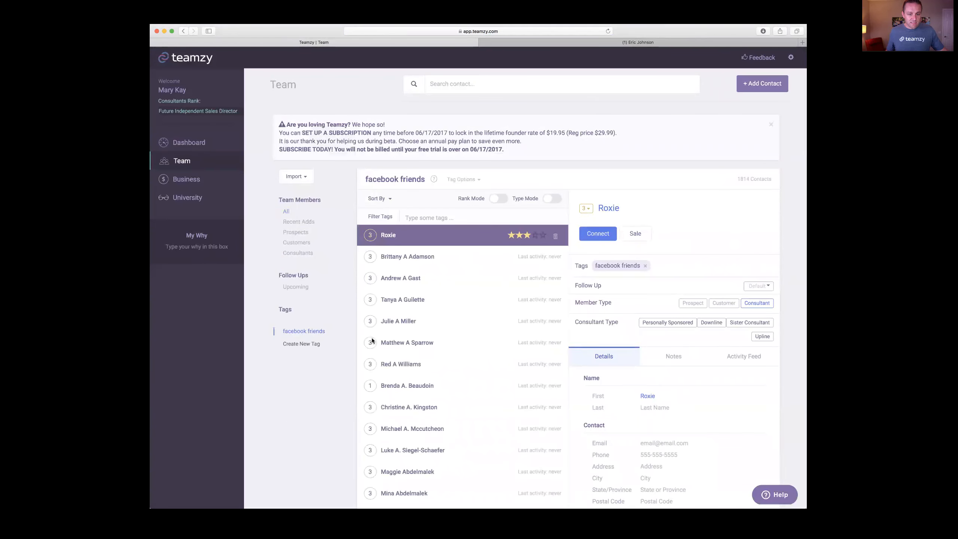
click(185, 180)
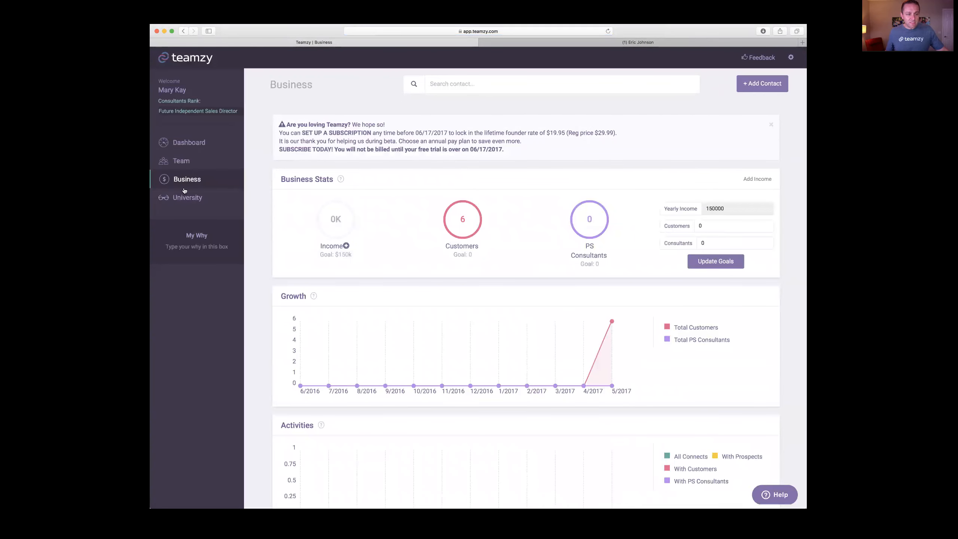
From the dashboard, search contacts by first name and open the second suggested contact's record.
click(191, 145)
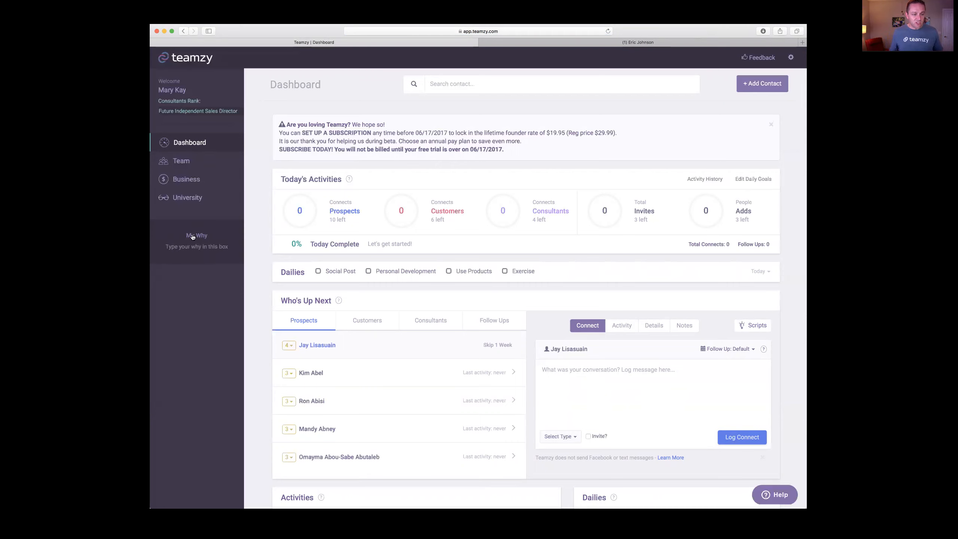
scroll(510, 156, up, 1)
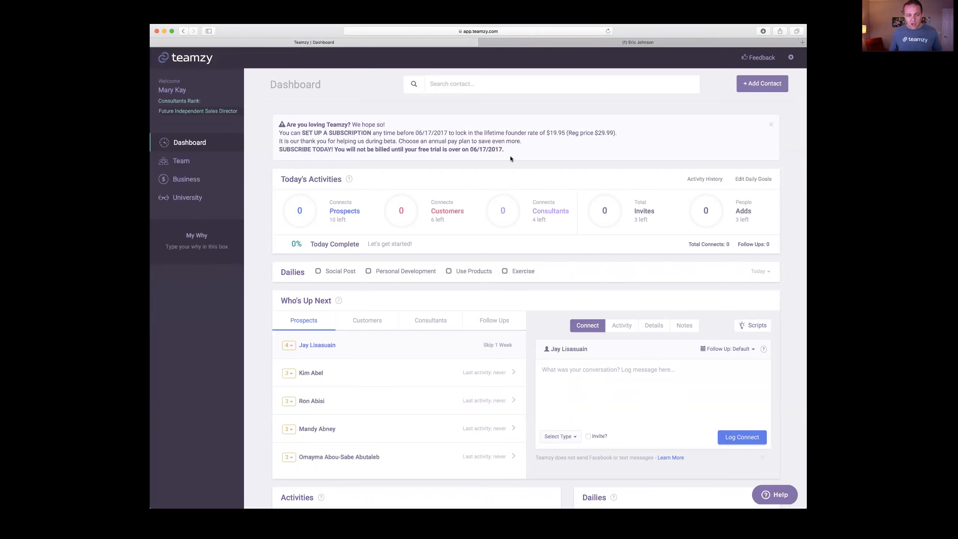
click(495, 84)
text(jay)
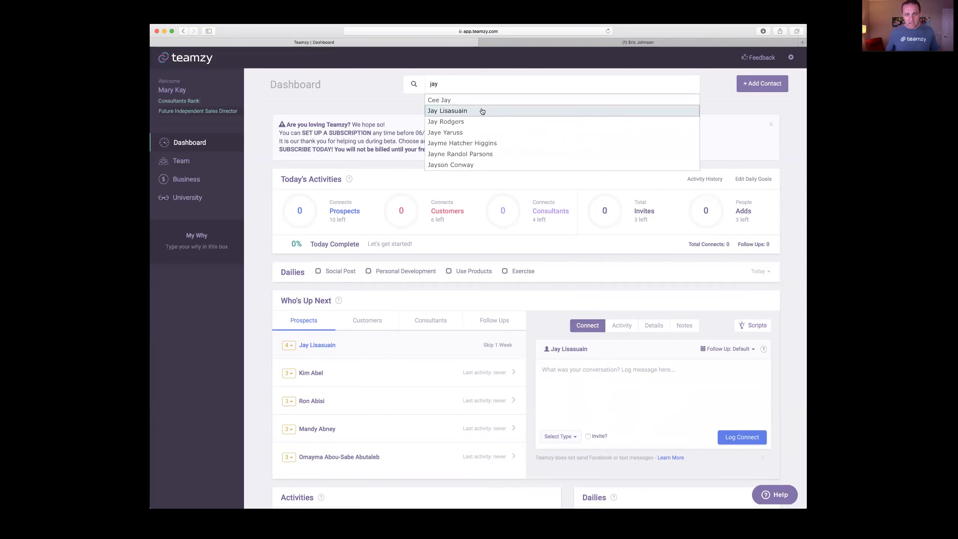
click(481, 109)
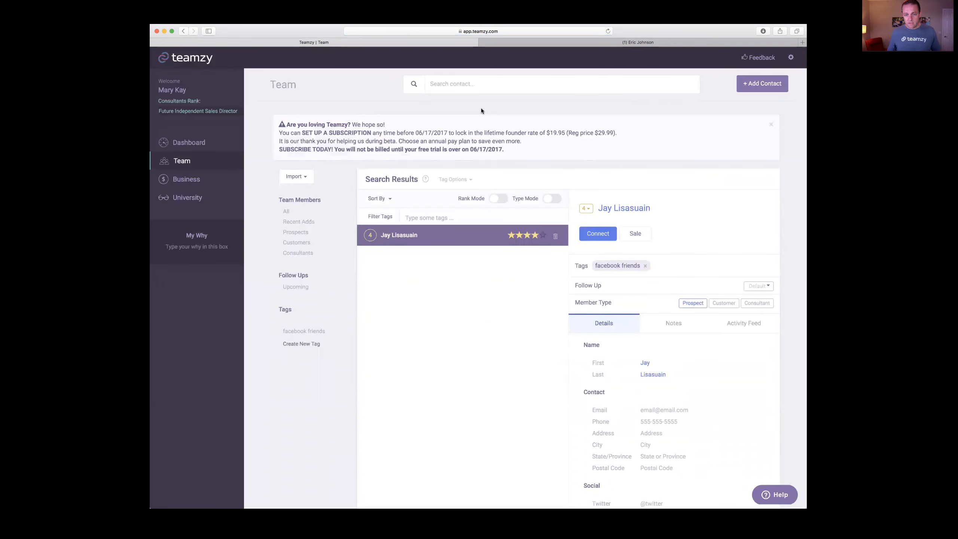
Return to the dashboard and view the Add Contact form, closing it without adding anyone.
click(193, 143)
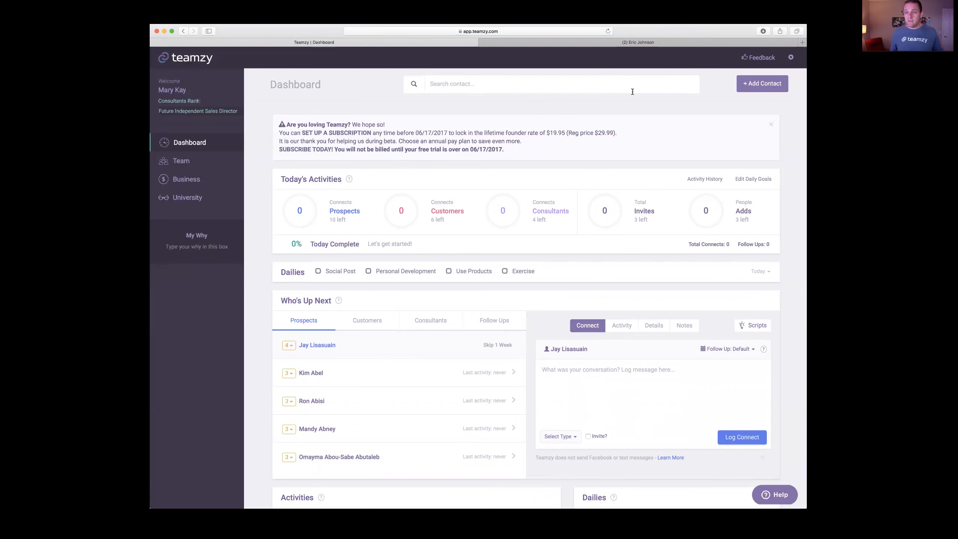
click(772, 86)
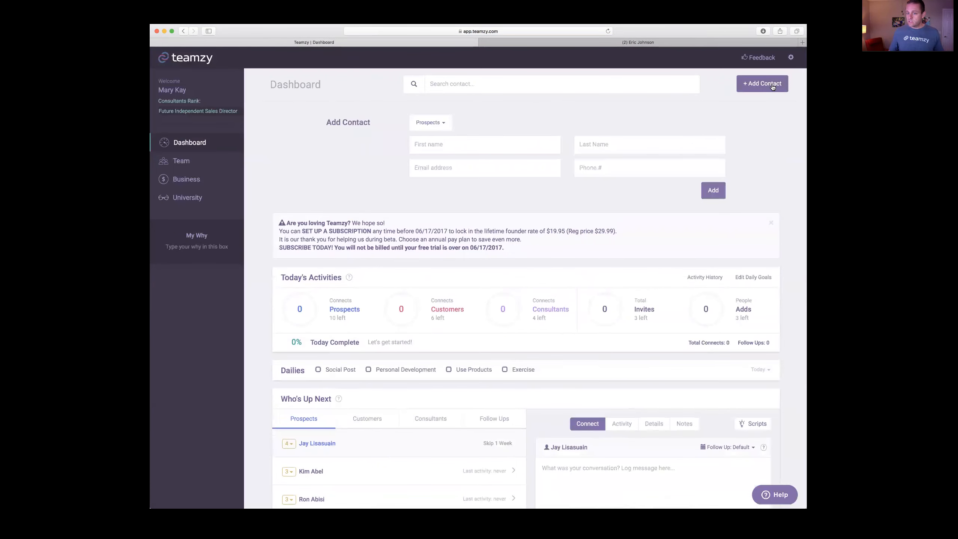
click(772, 86)
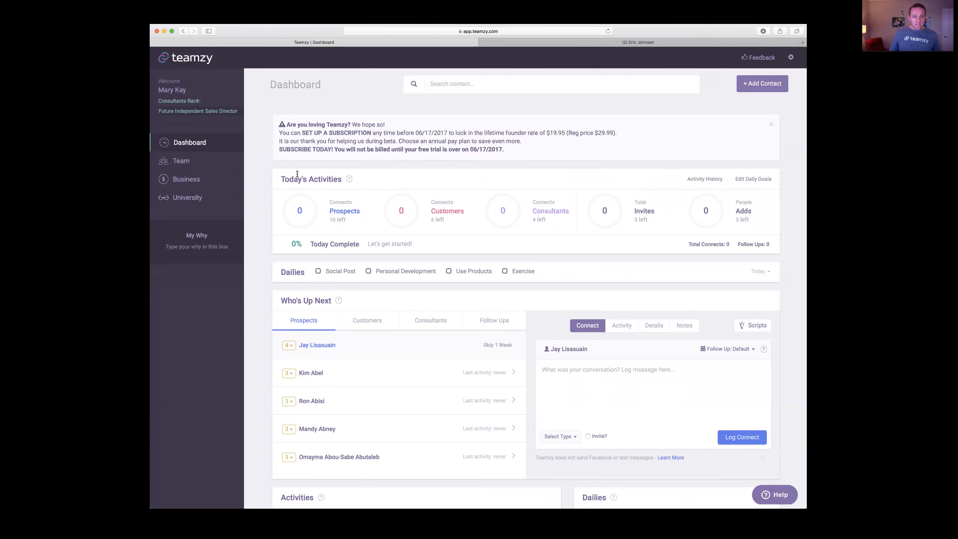
Examine the Prospects and Customers connect goals under Today's Activities.
scroll(280, 182, down, 1)
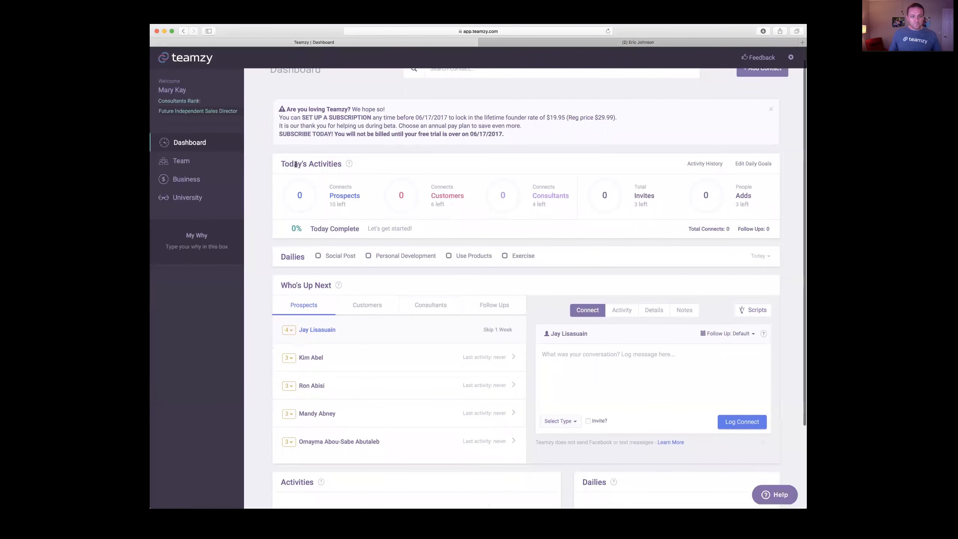
mouse_move(335, 212)
mouse_move(425, 208)
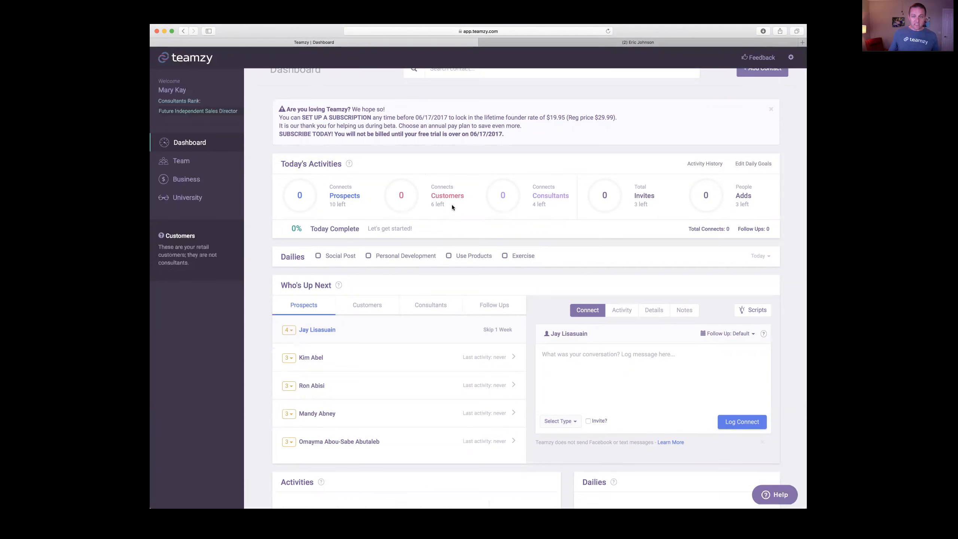
Check off Social Post, Personal Development, Use Products and Exercise in today's Dailies.
mouse_move(729, 204)
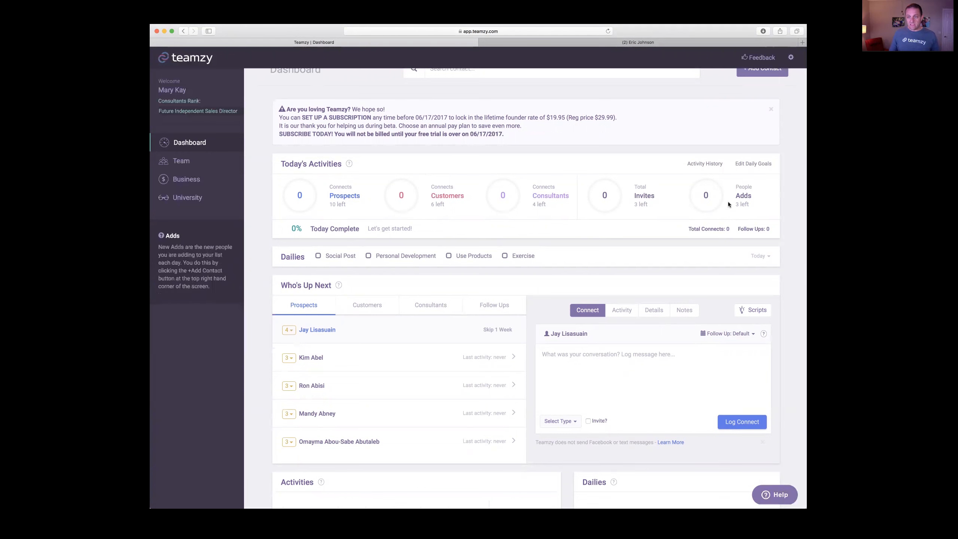
mouse_move(354, 197)
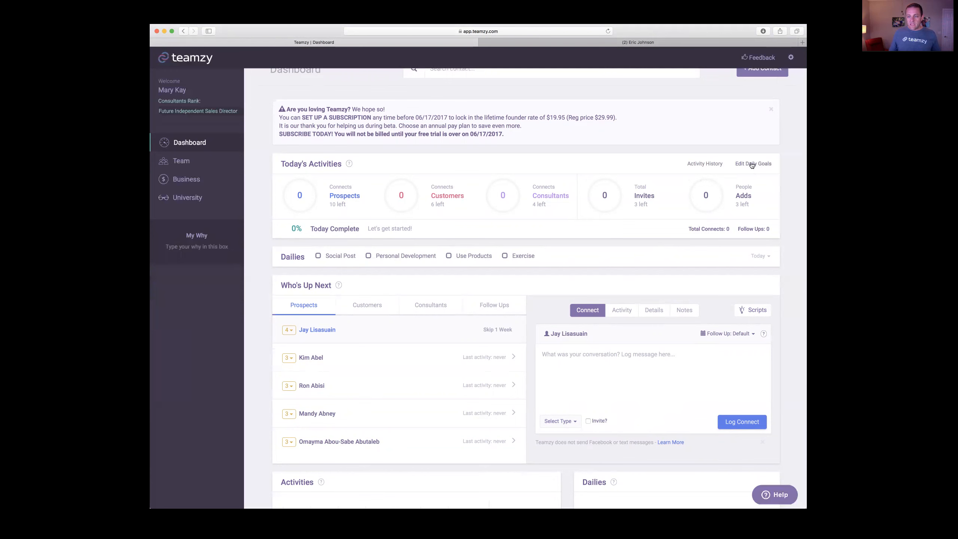
scroll(539, 218, down, 2)
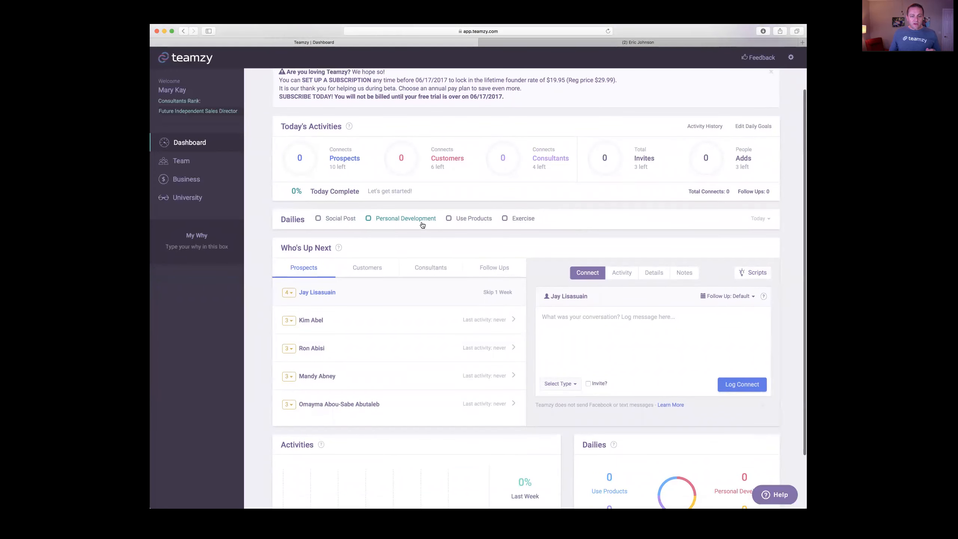
click(319, 219)
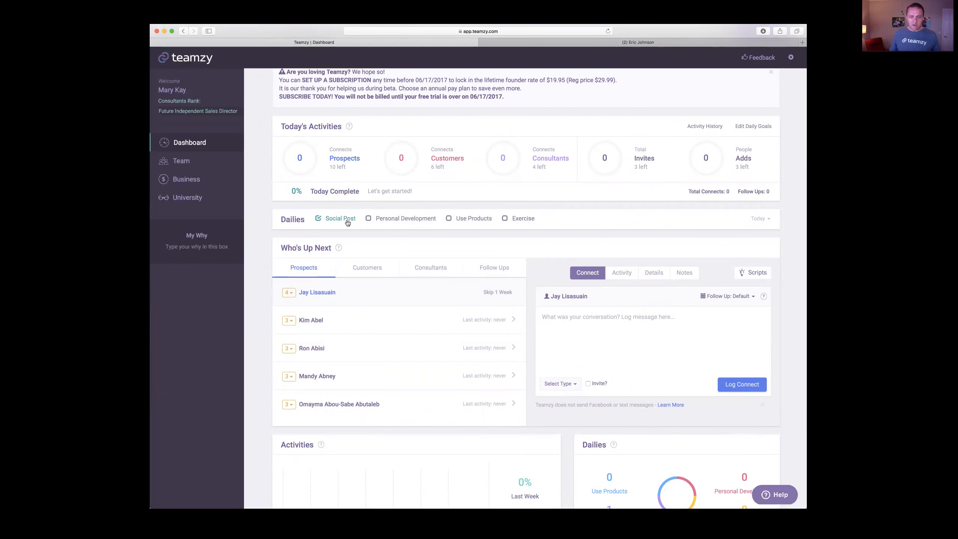
click(368, 221)
click(450, 220)
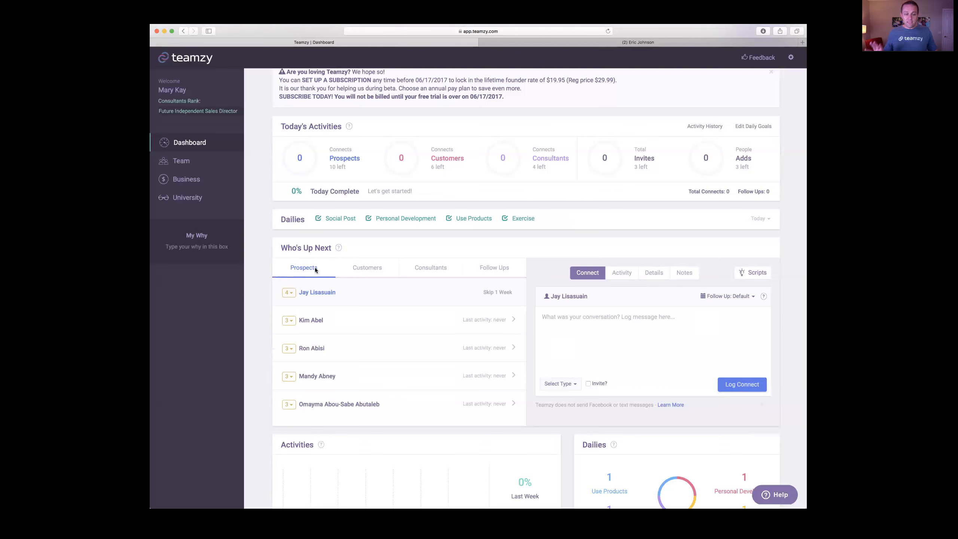
View the Customers, Consultants and Follow Ups lists under Who's Up Next, returning to the Prospects list.
click(366, 267)
click(417, 268)
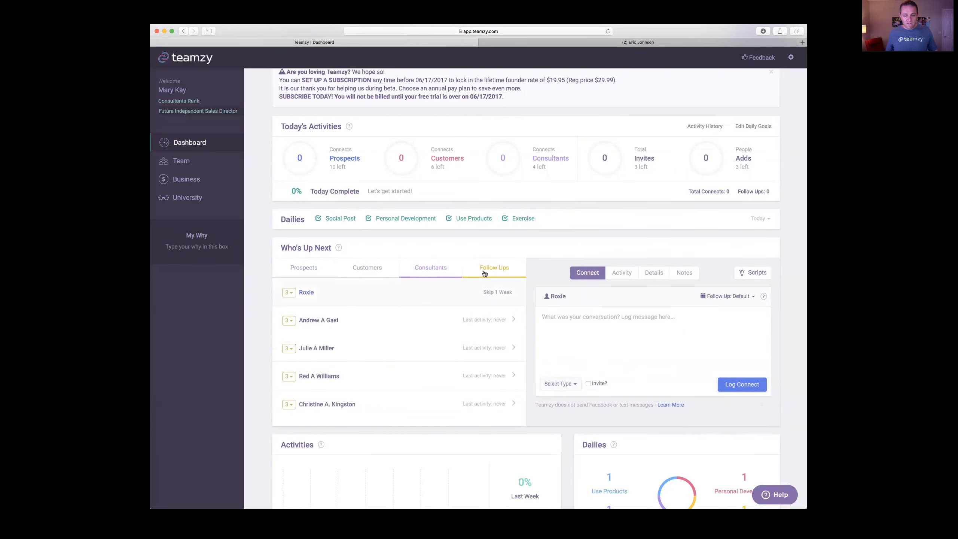
click(485, 273)
click(433, 266)
click(376, 267)
click(306, 275)
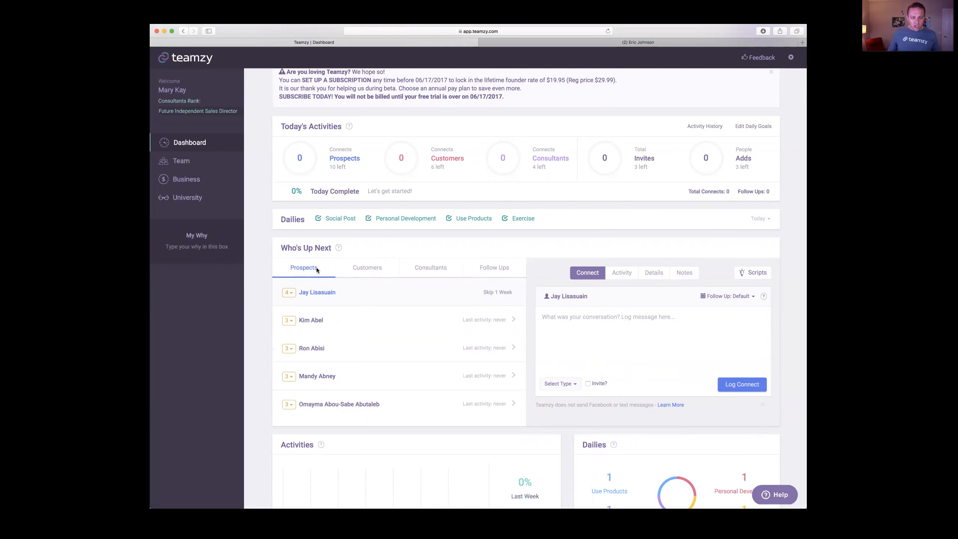
Copy the Connect 1 Facebook script for the first prospect and close the script ideas.
mouse_move(319, 165)
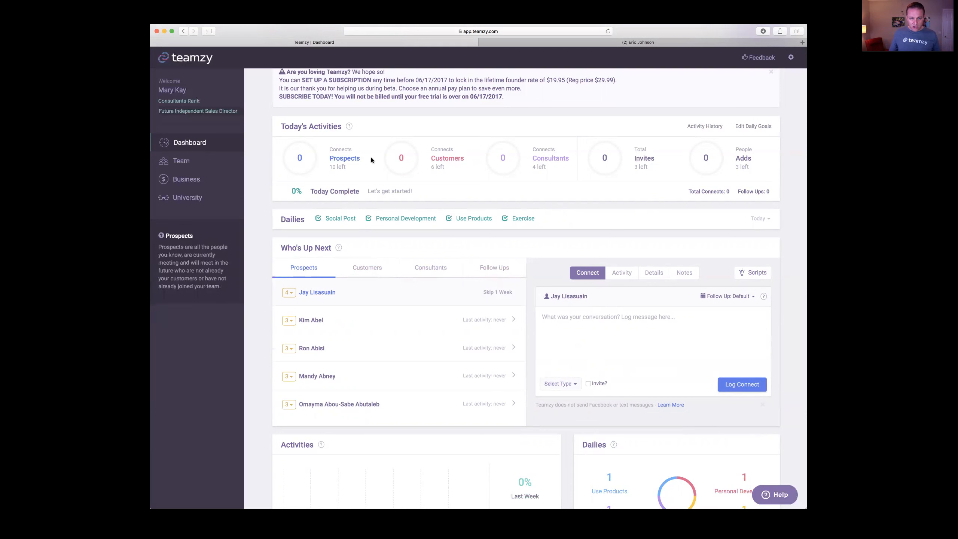
mouse_move(587, 173)
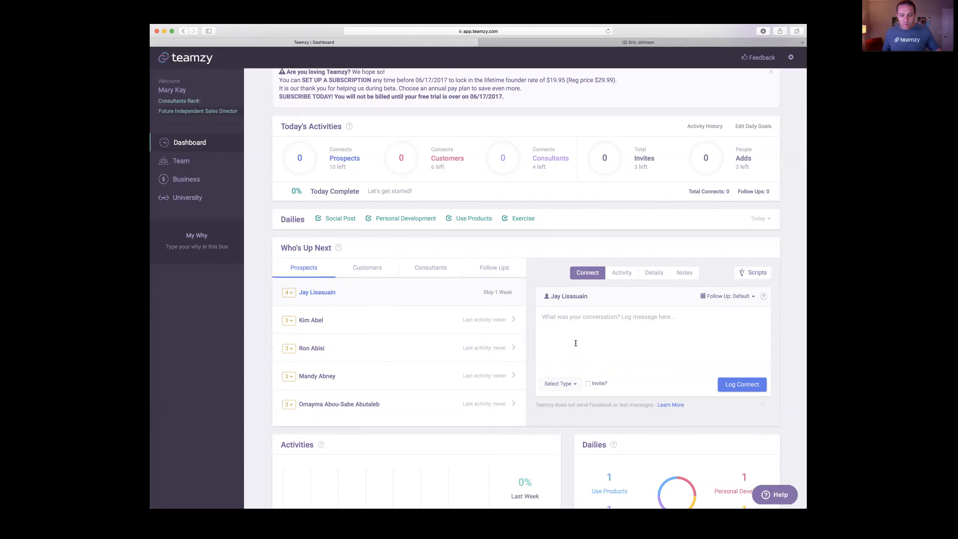
click(762, 276)
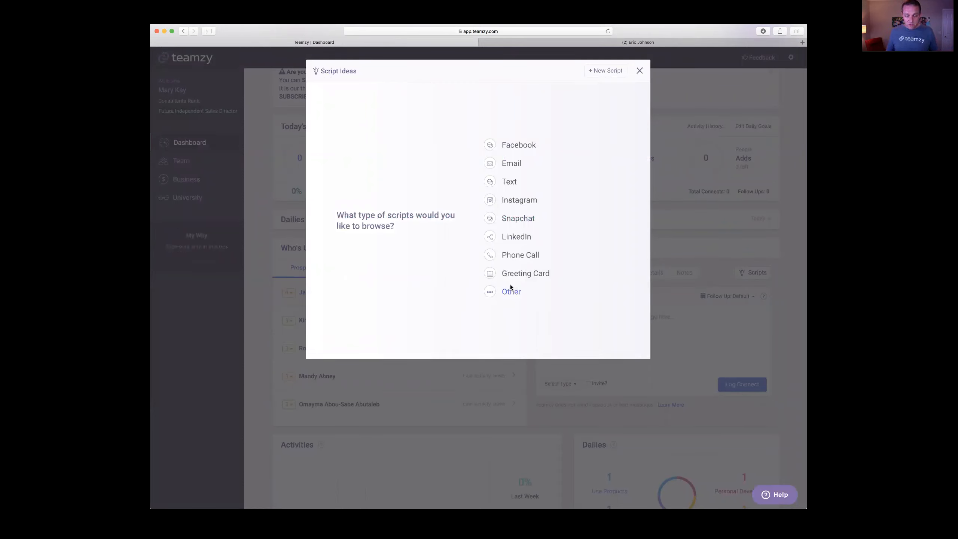
click(505, 146)
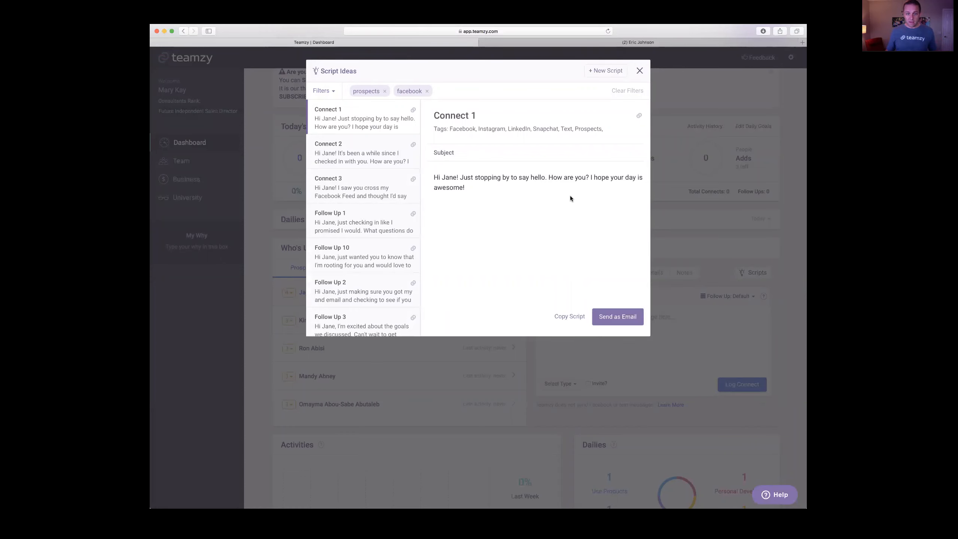
click(566, 318)
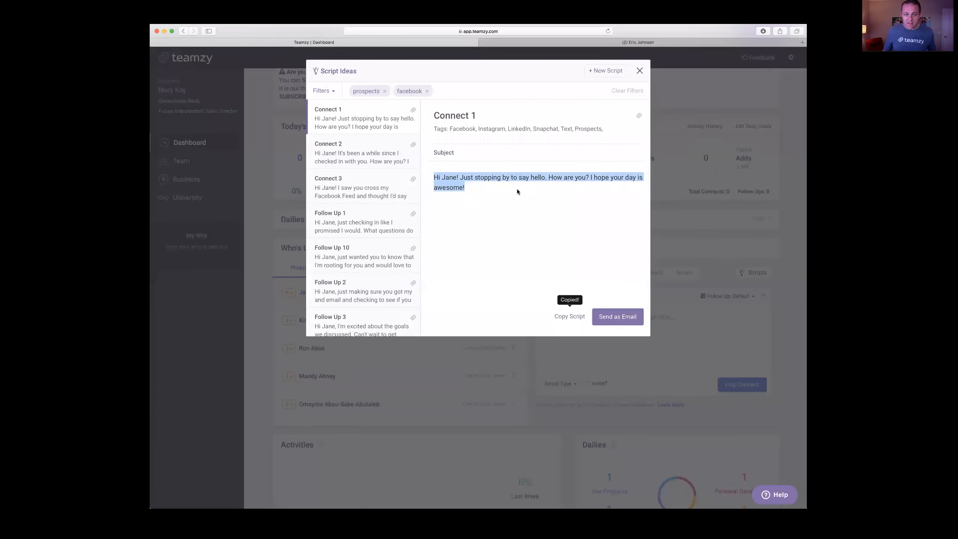
click(640, 72)
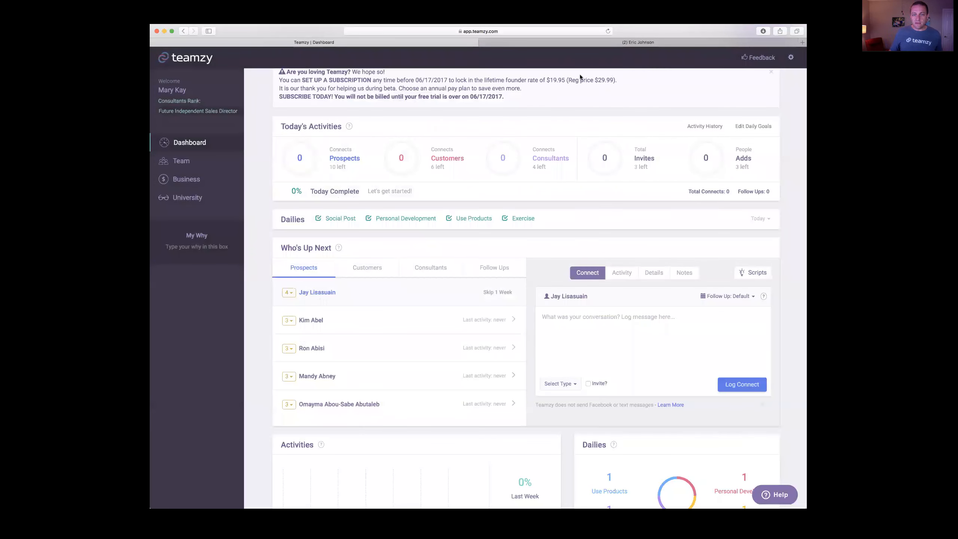
Switch to Facebook, search for the first prospect by name, and open a message chat from their profile.
click(489, 44)
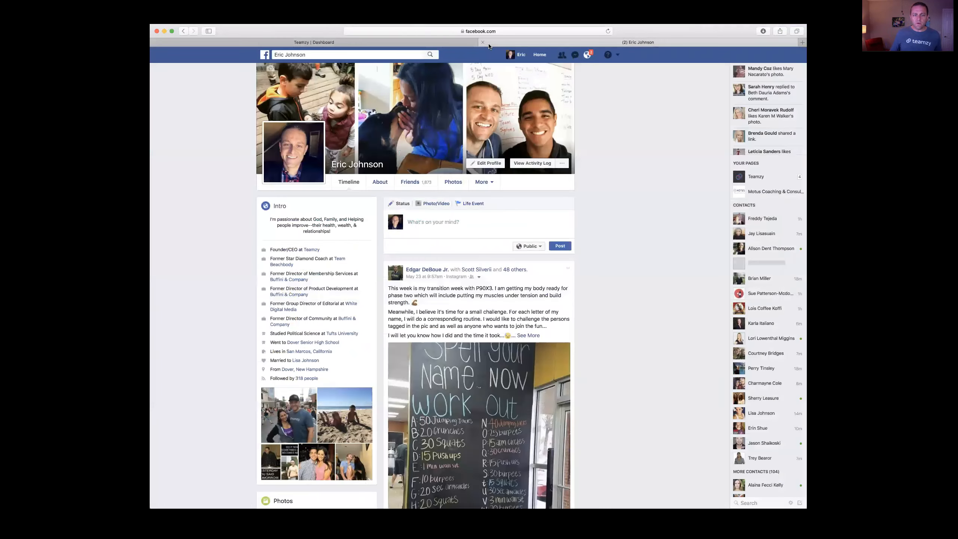
click(326, 54)
text(jay l)
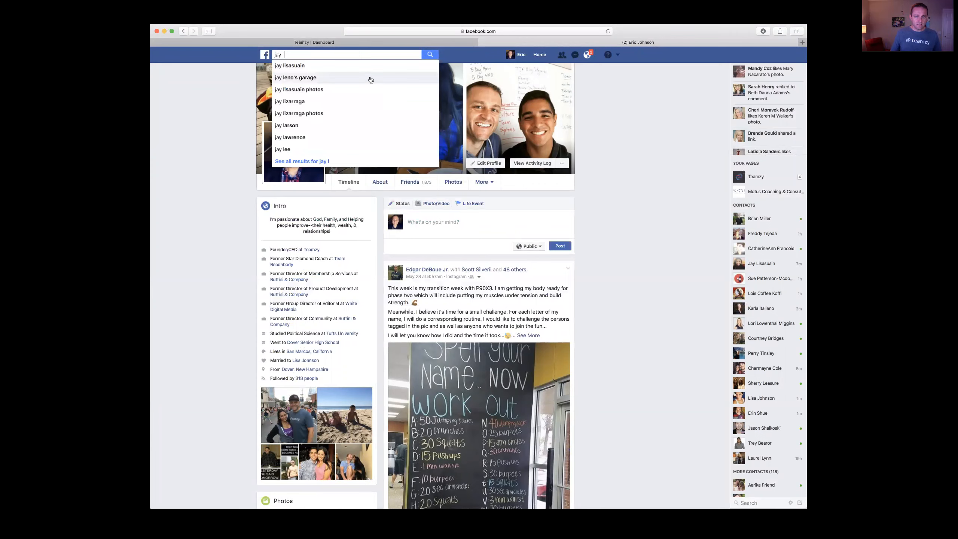
click(327, 66)
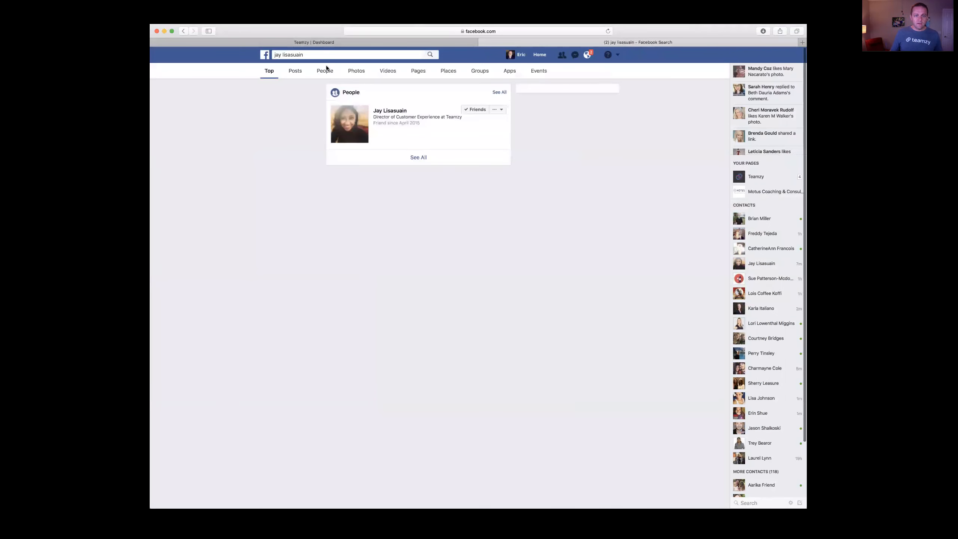
click(390, 113)
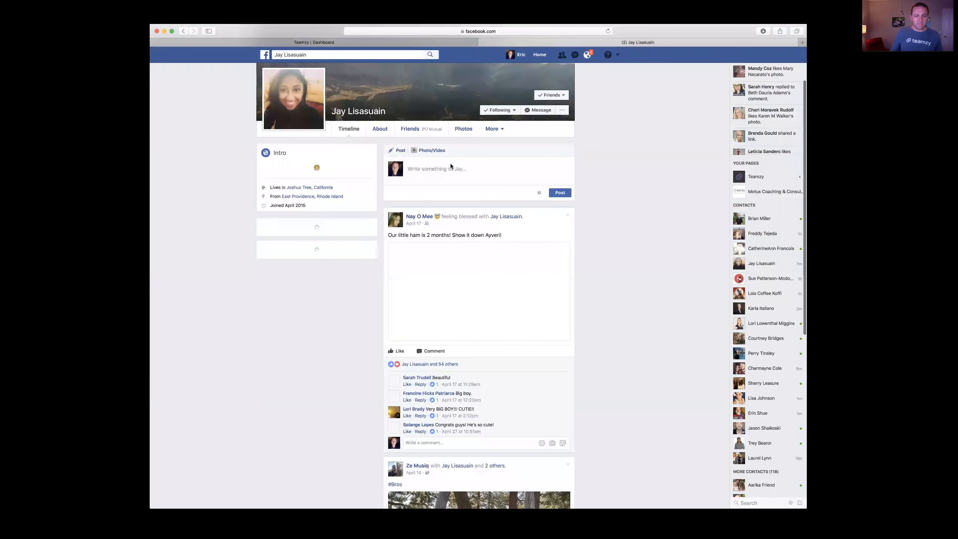
click(539, 110)
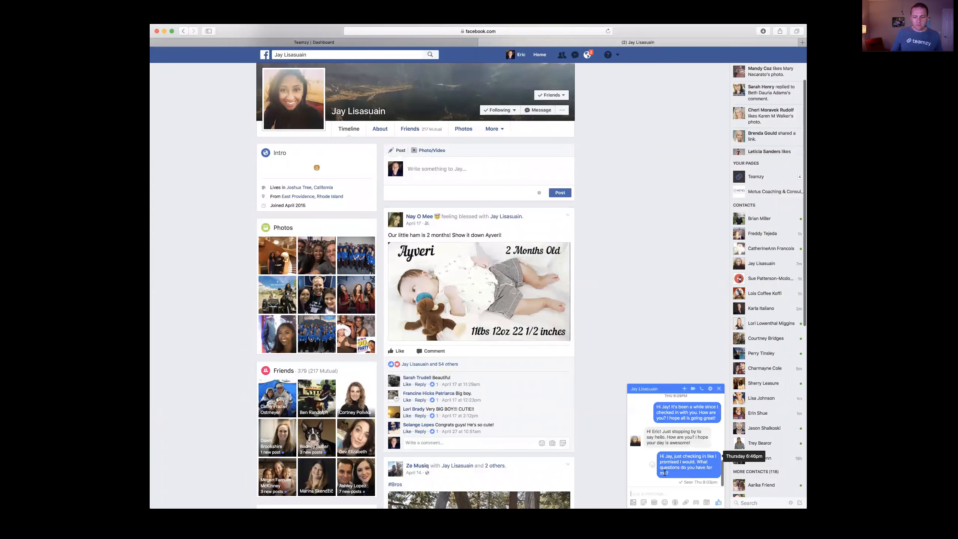
Paste the copied script into the chat, change the greeting to the prospect's first name, and send the message.
right_click(649, 494)
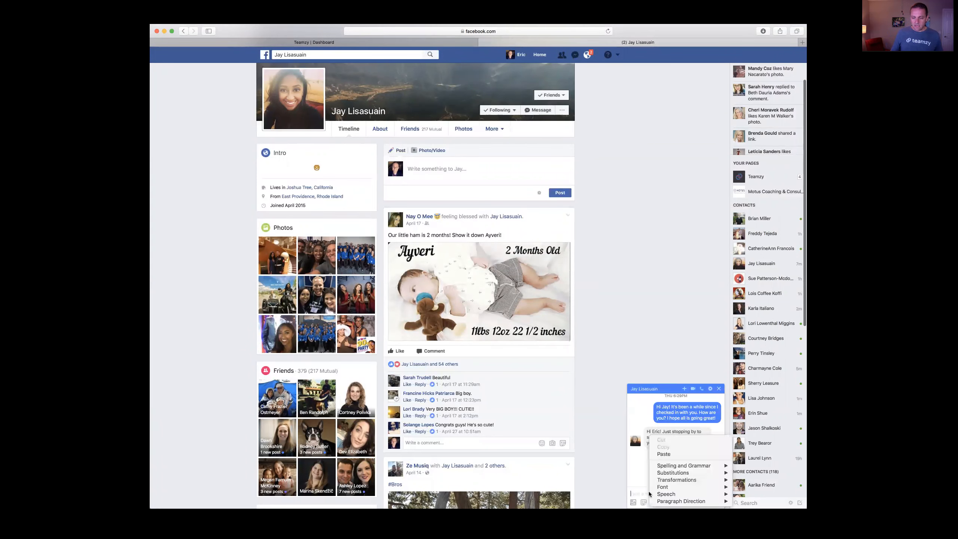
click(661, 454)
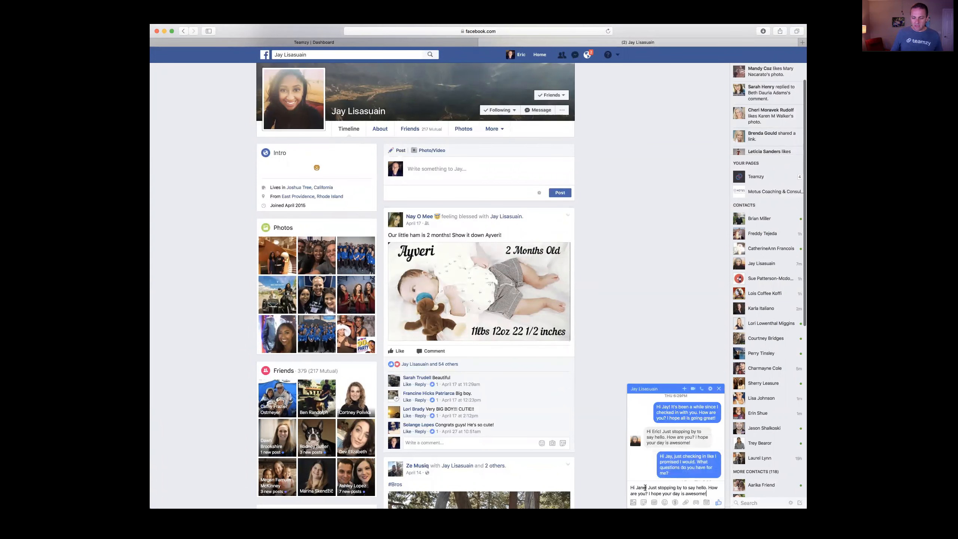
click(646, 488)
key(BackSpace)
key(BackSpace)
key(BackSpace)
text(y!)
key(Return)
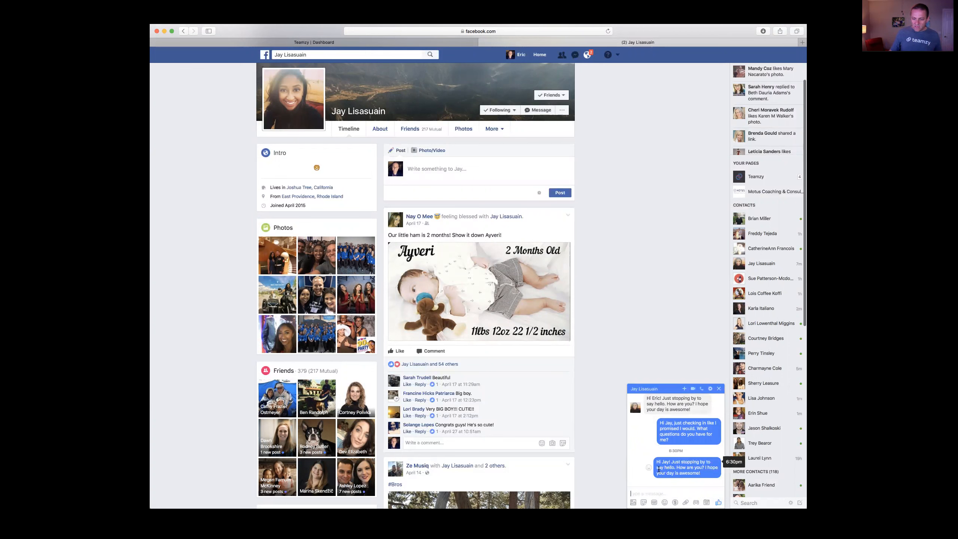
Copy the sent message text and paste it into the prospect's conversation log on the Teamzy dashboard.
drag(657, 463, 701, 473)
right_click(700, 470)
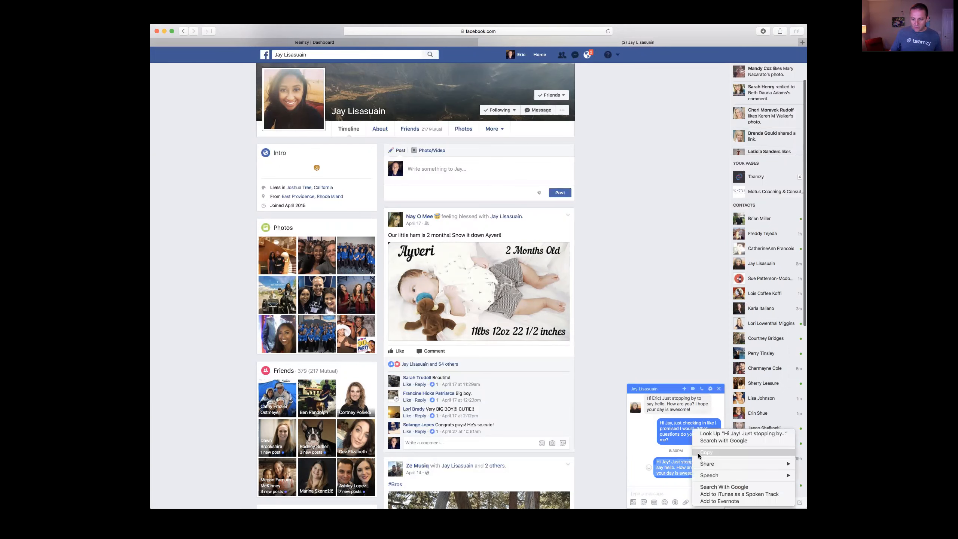
click(699, 452)
click(314, 42)
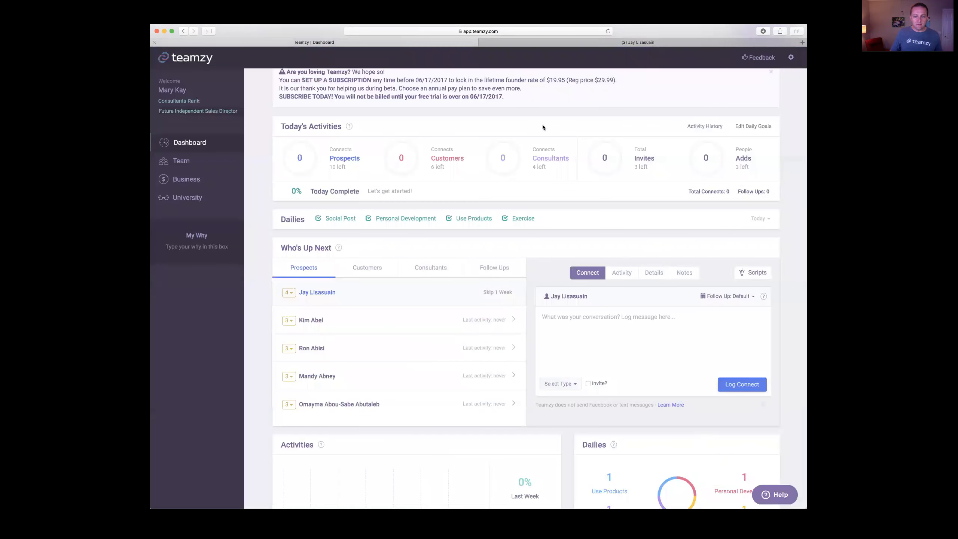
right_click(572, 328)
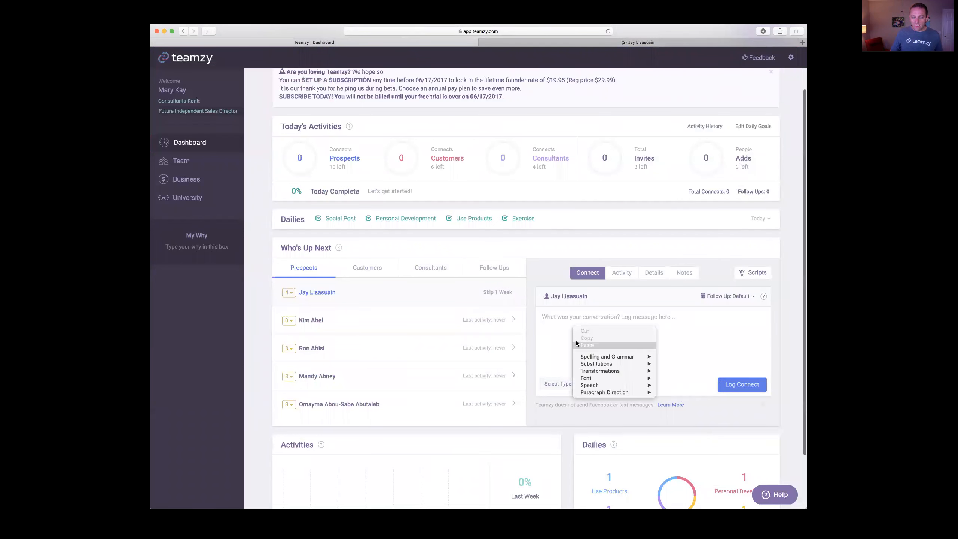
click(576, 341)
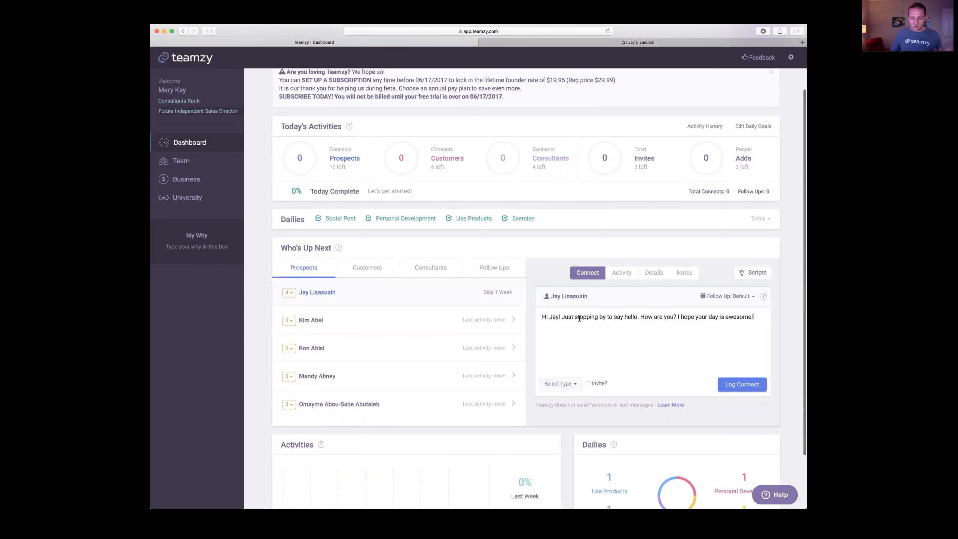
Set the connect type to Facebook Message and log the connect for the prospect.
click(566, 386)
click(580, 264)
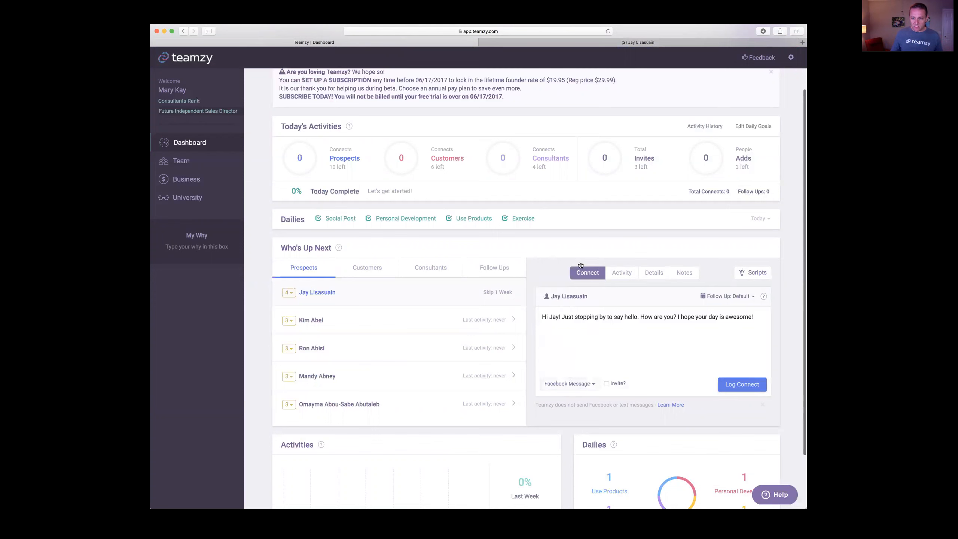
mouse_move(313, 152)
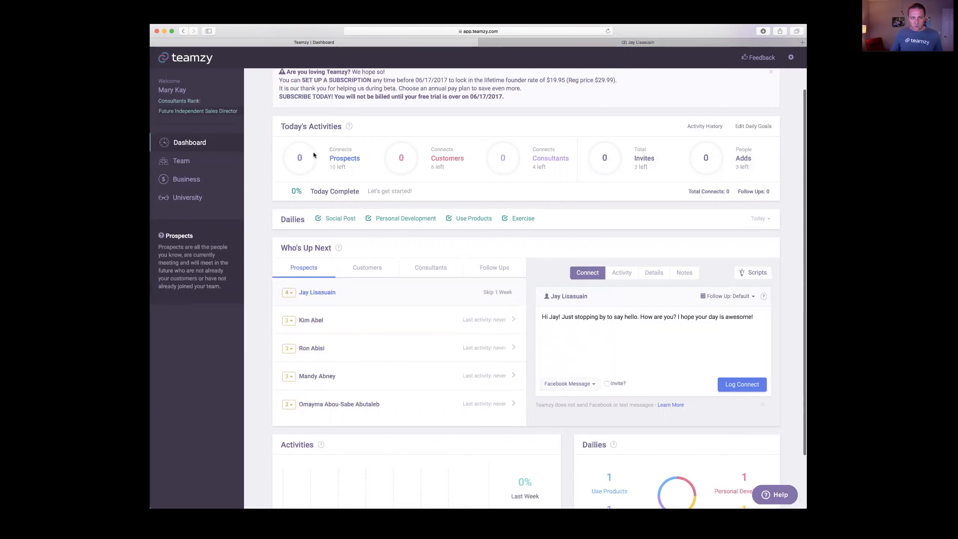
click(751, 386)
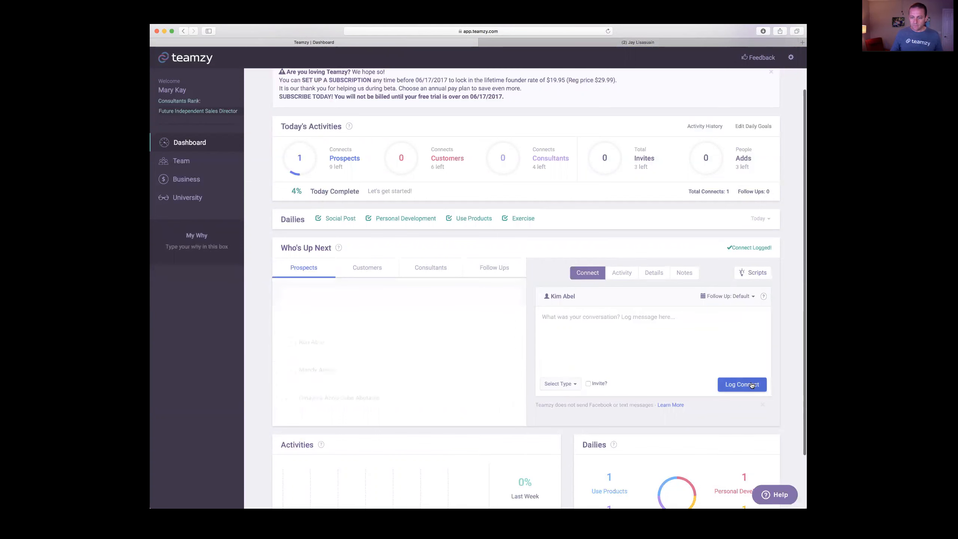
Browse Facebook scripts for the first customer up next, viewing "Connect with a Customer or Consultant" and "Connect with a Customer".
mouse_move(305, 156)
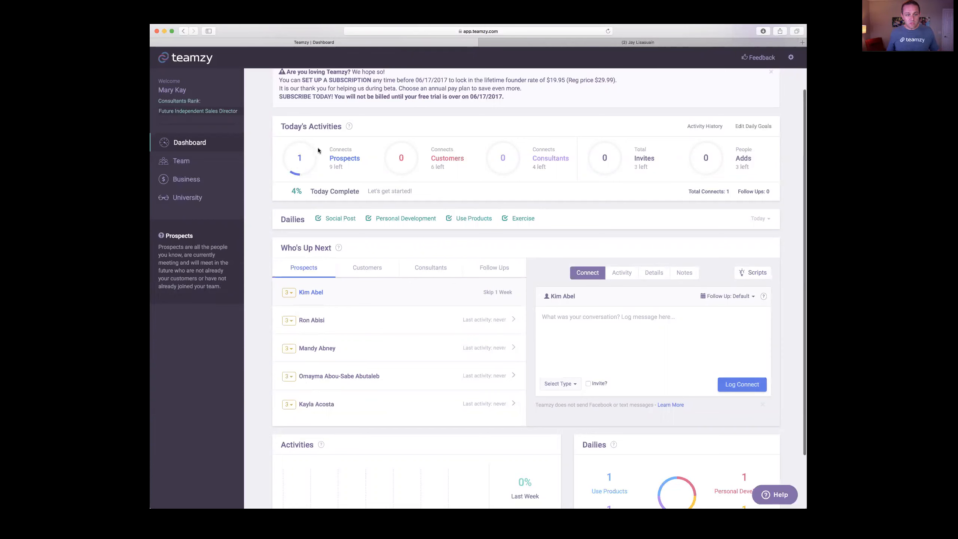
mouse_move(404, 161)
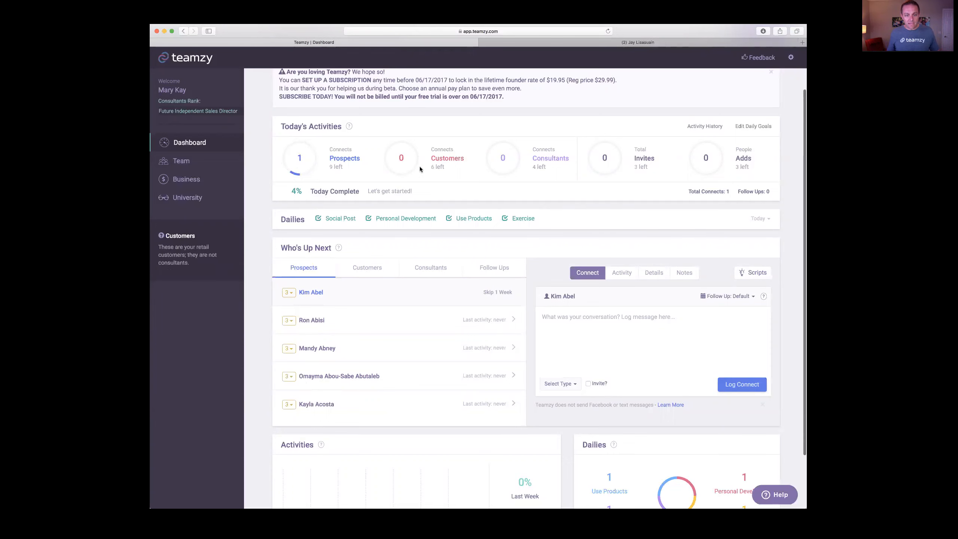
click(365, 264)
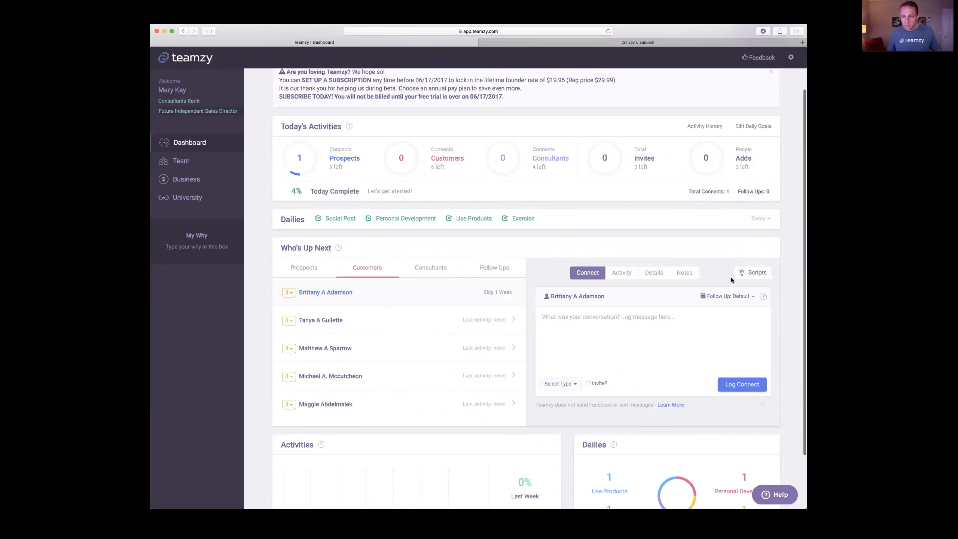
click(750, 272)
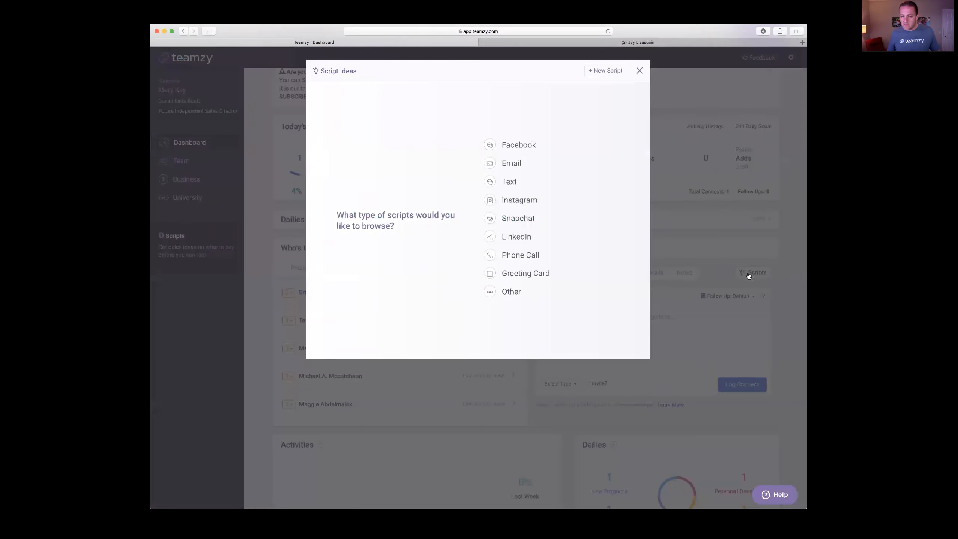
click(506, 145)
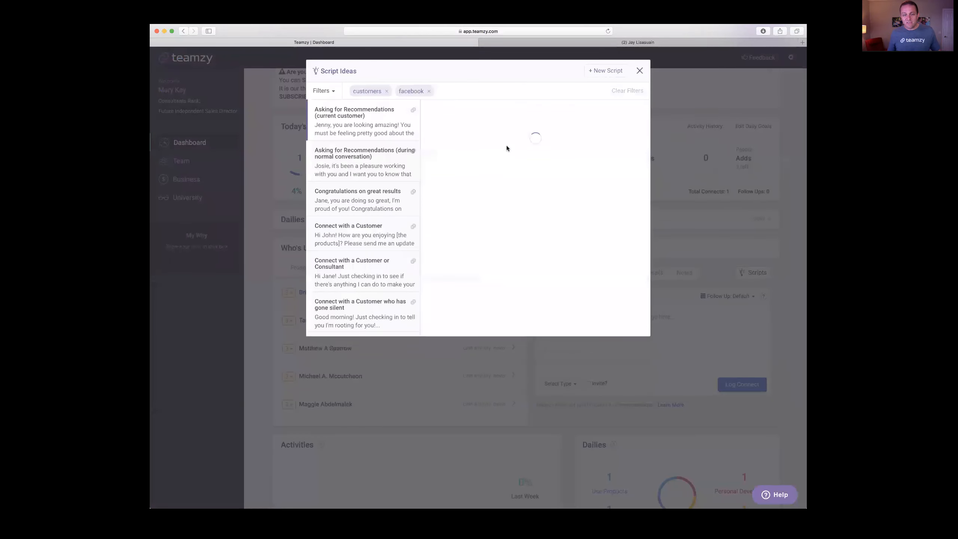
click(349, 280)
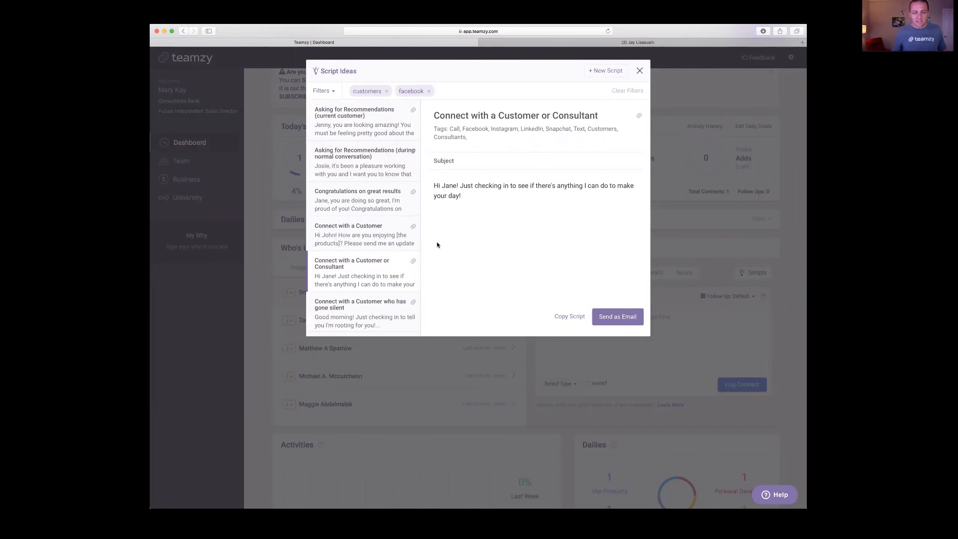
click(336, 242)
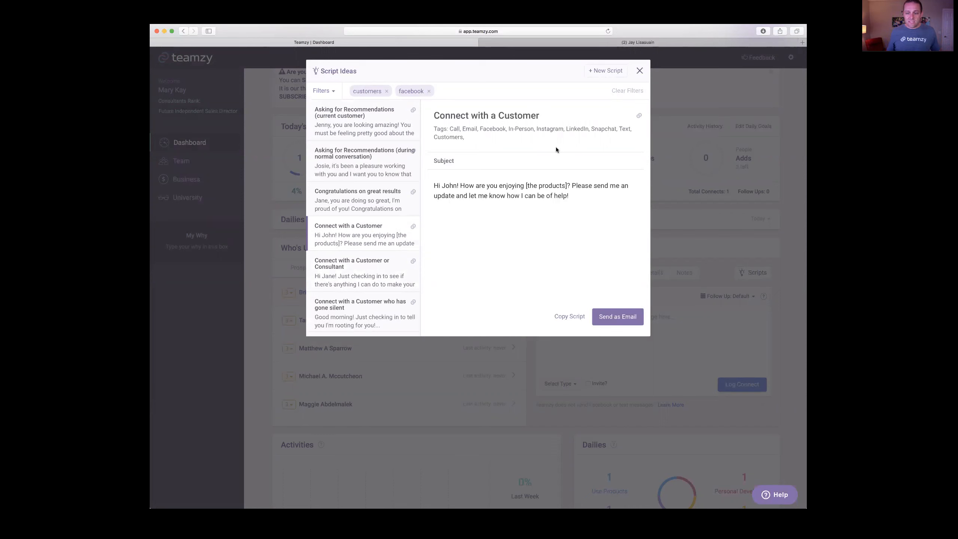
Close the script ideas and check the first customer's contact details before returning to the connect form.
click(639, 72)
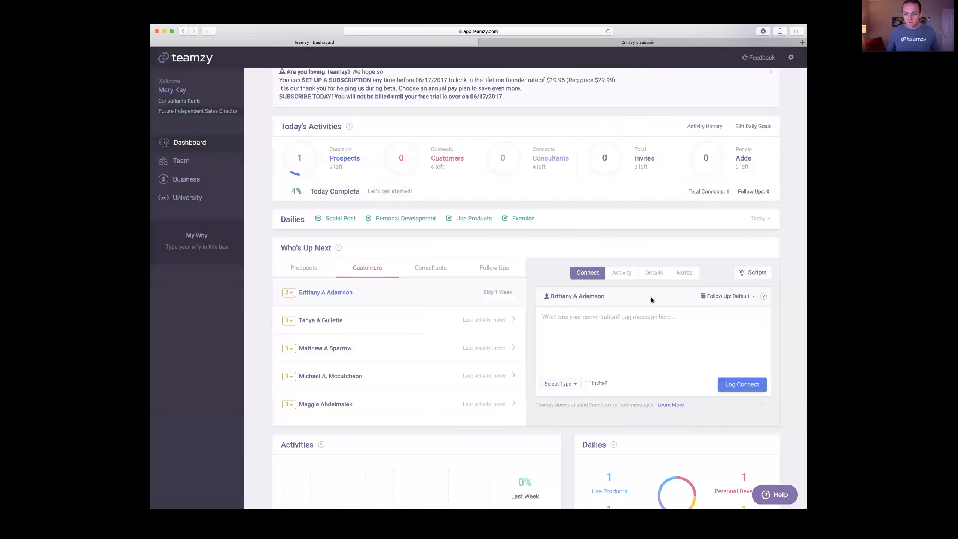
click(654, 273)
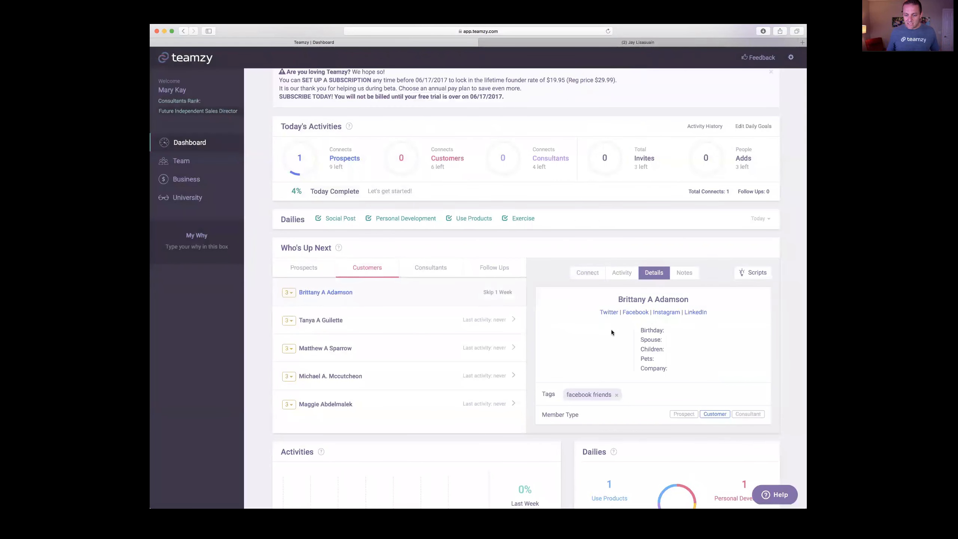
click(583, 274)
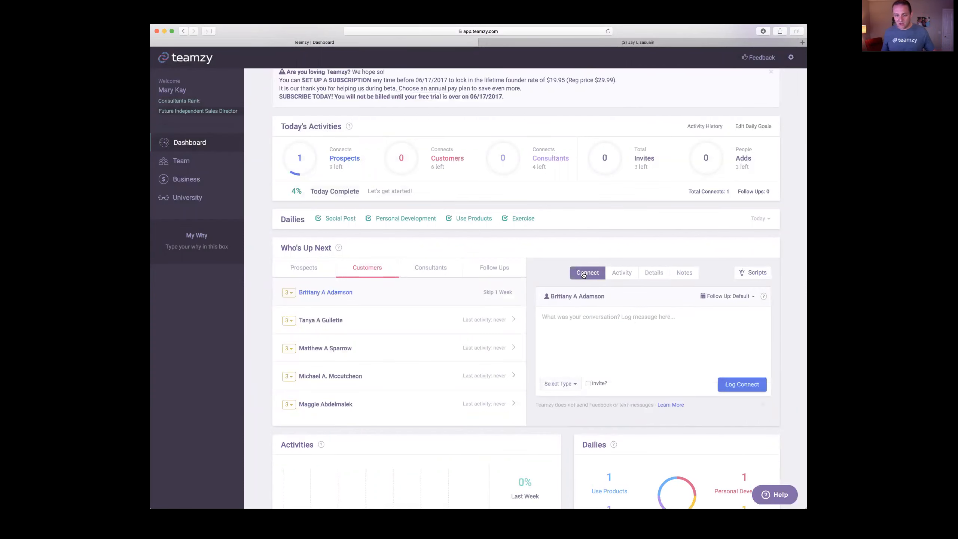
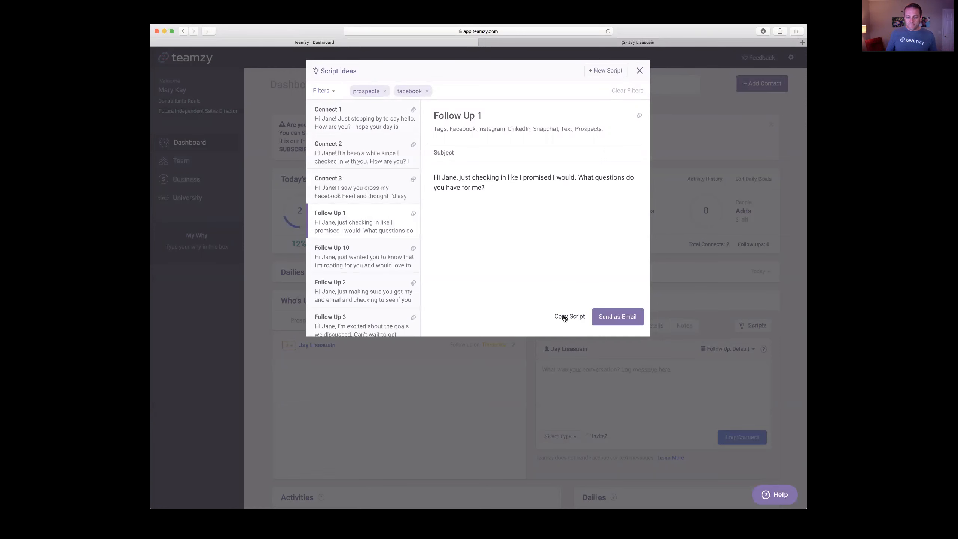
Copy the Follow Up 1 script and paste it into the follow-up prospect's Facebook chat.
click(570, 317)
click(639, 72)
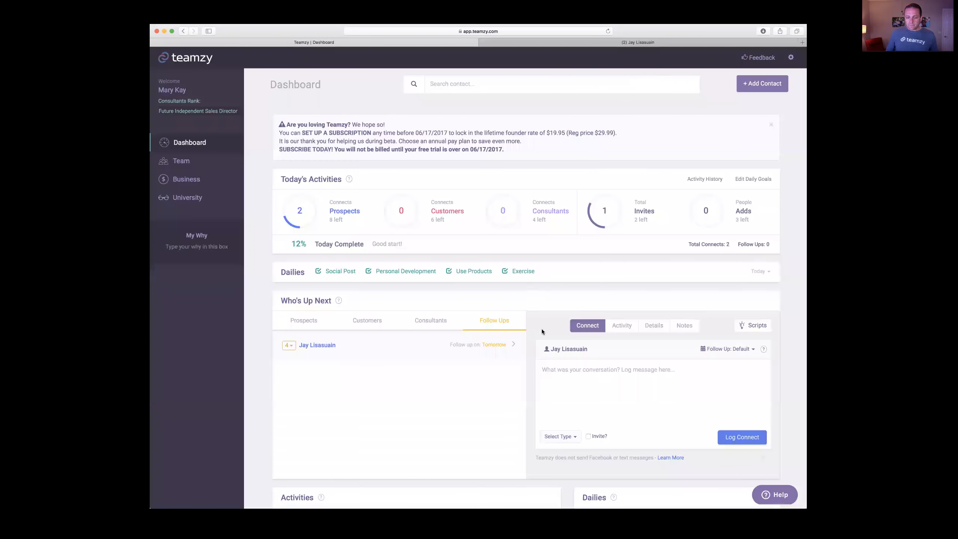
click(751, 42)
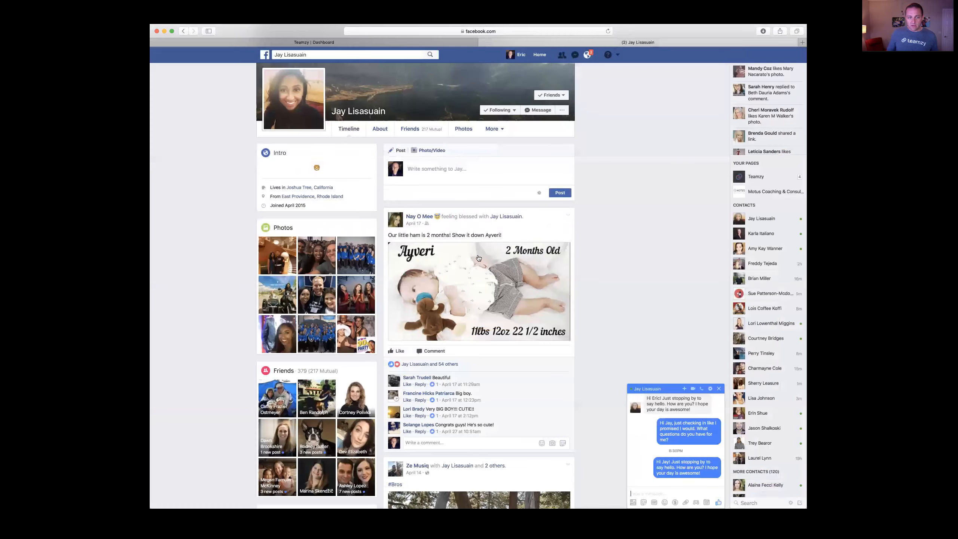
right_click(637, 494)
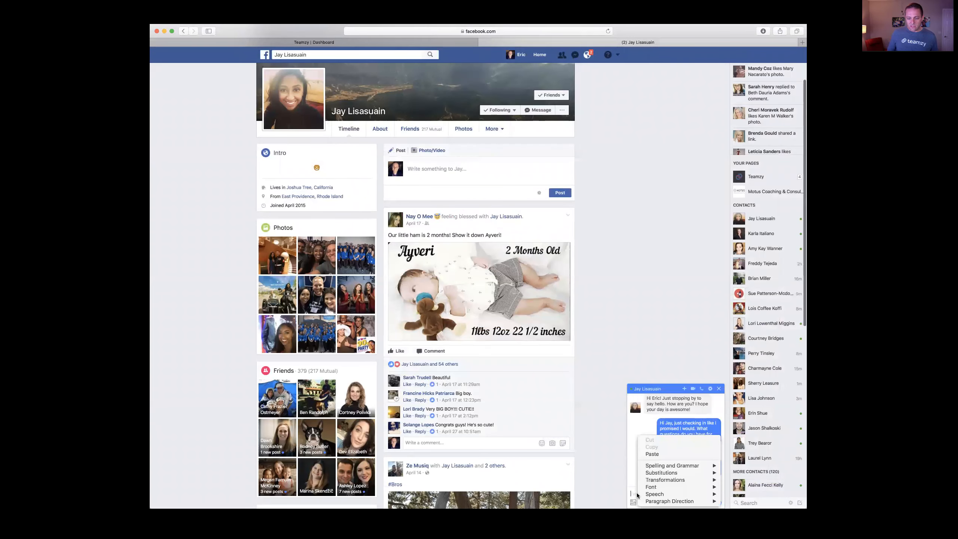
click(652, 455)
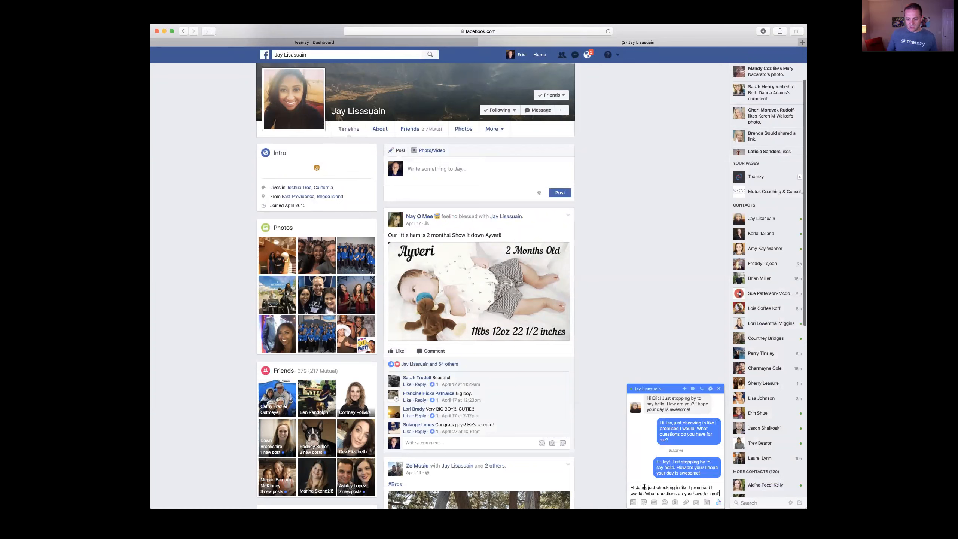
Change the greeting in the pasted script to the prospect's first name and send the message.
click(645, 487)
key(BackSpace)
key(BackSpace)
text(y)
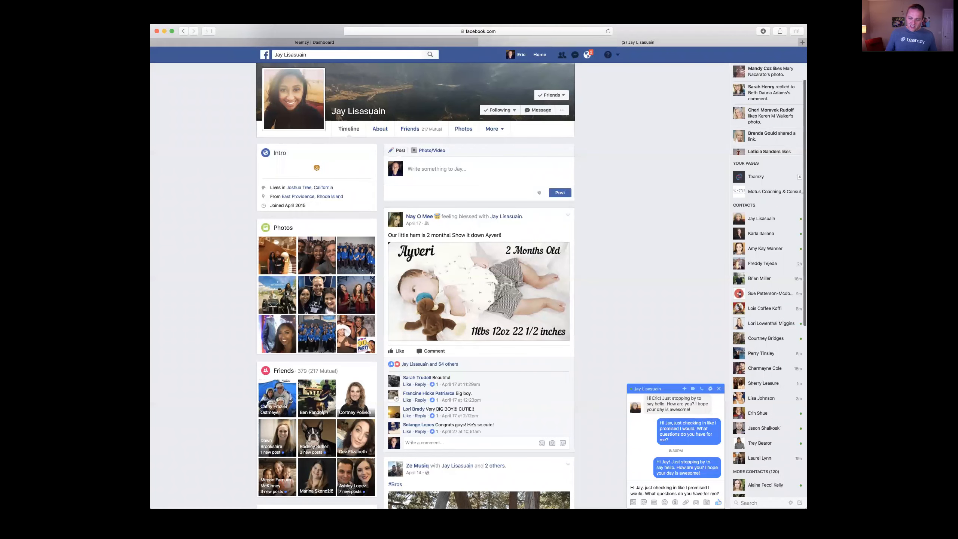
key(Return)
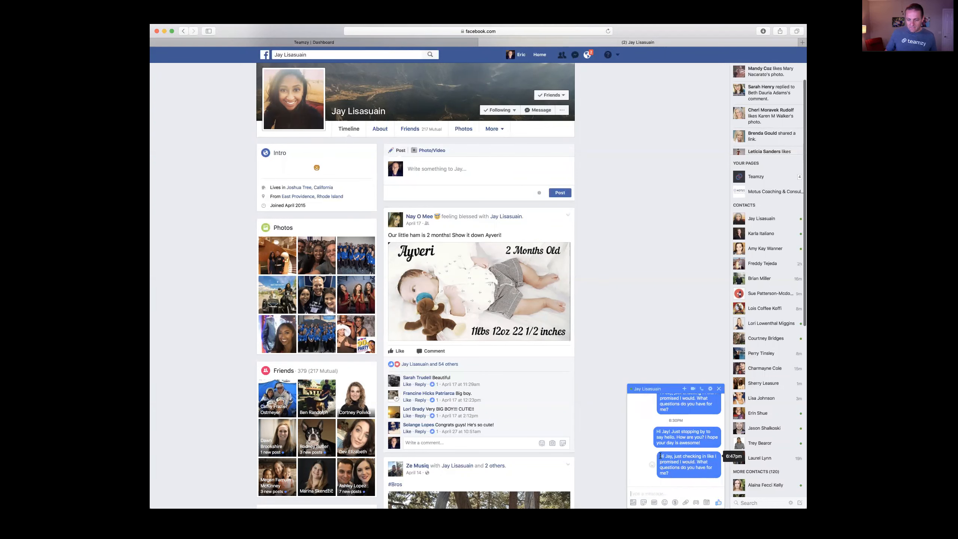
Copy the sent follow-up message and paste it into the prospect's conversation log on the Teamzy dashboard.
triple_click(673, 464)
right_click(673, 463)
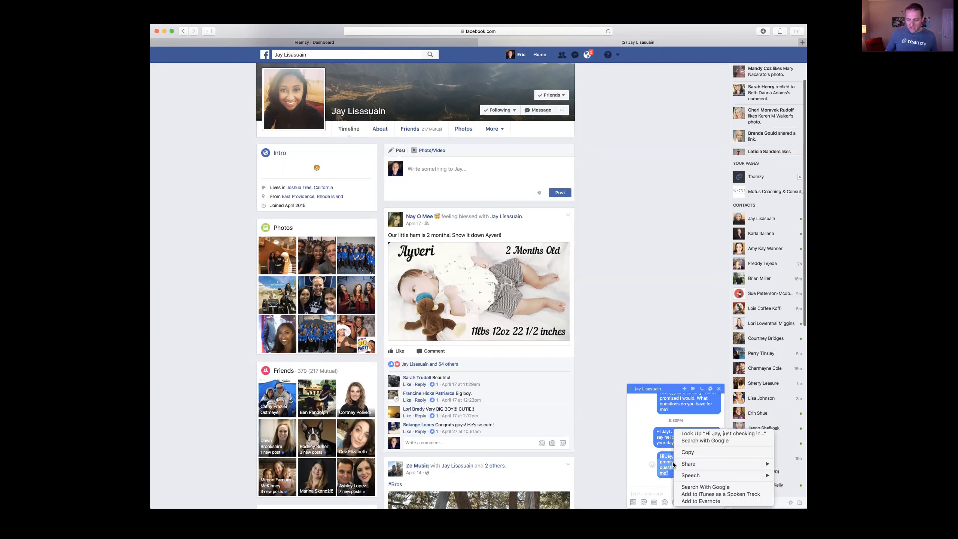
click(678, 452)
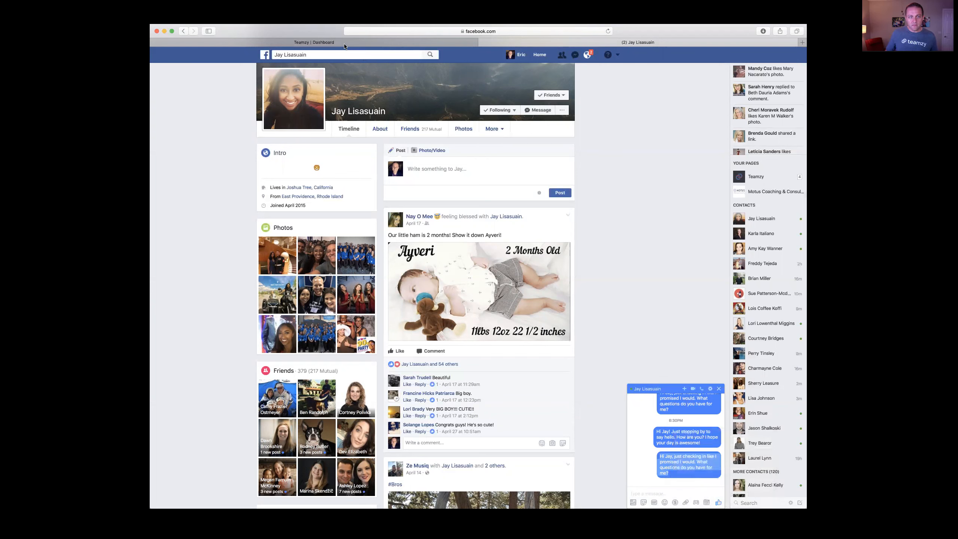
click(356, 44)
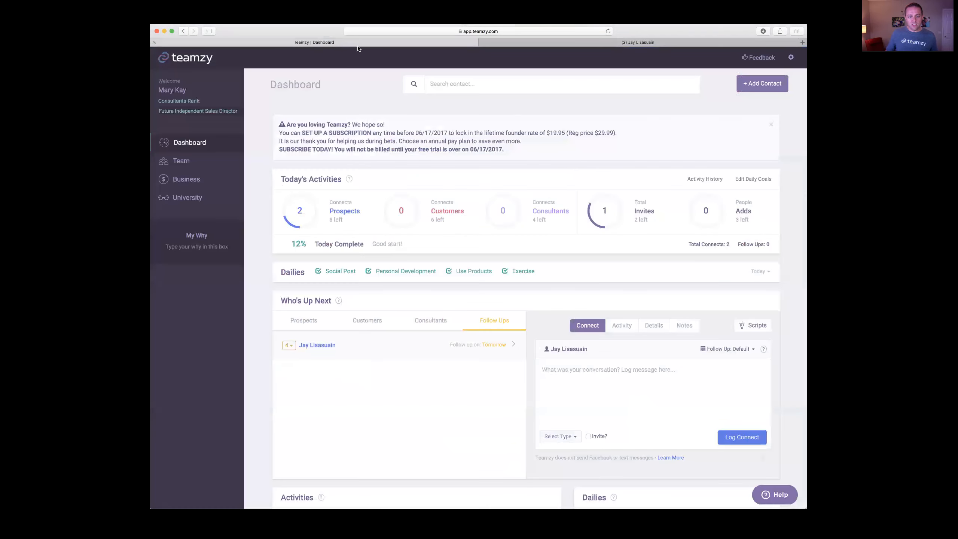
right_click(589, 381)
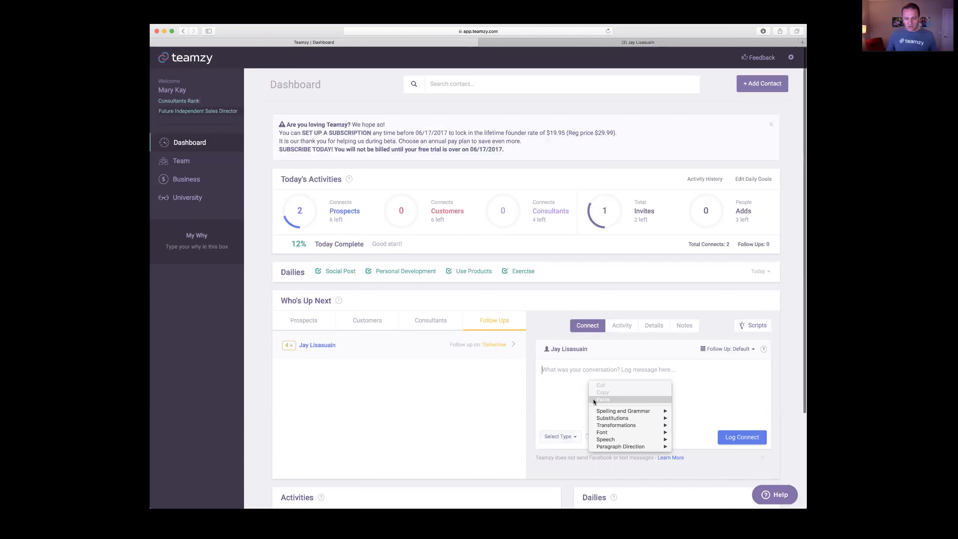
click(593, 400)
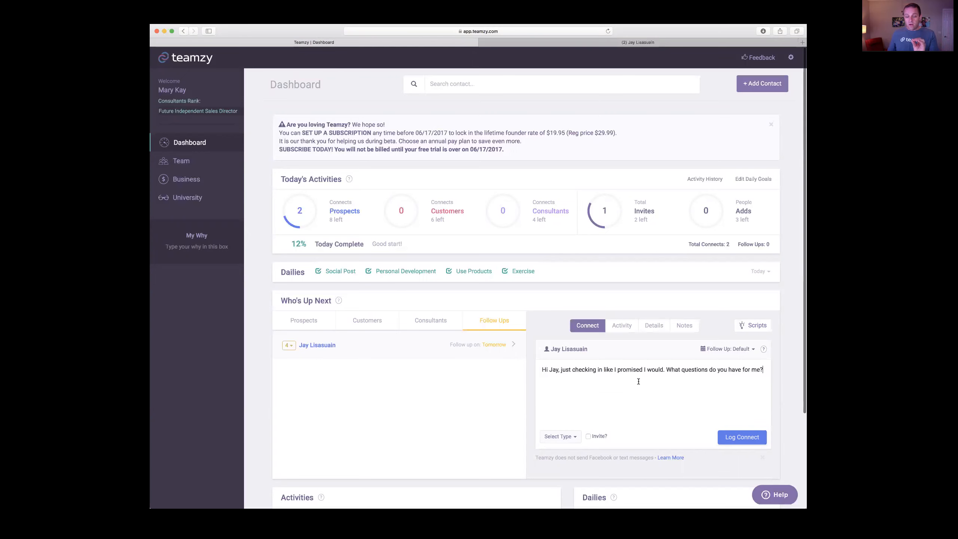
Set the follow-up to Tomorrow and the connect type to Facebook Message, then log the connect.
click(741, 352)
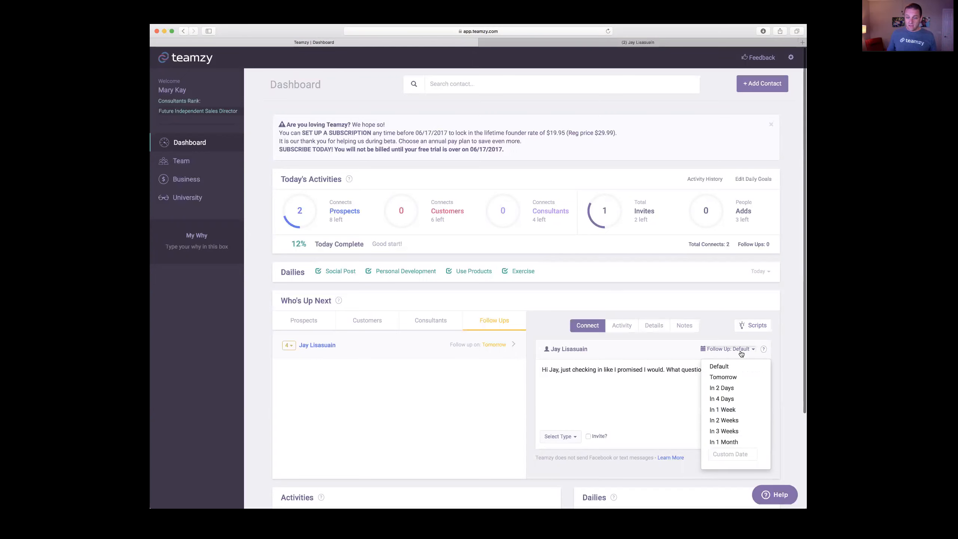
click(721, 376)
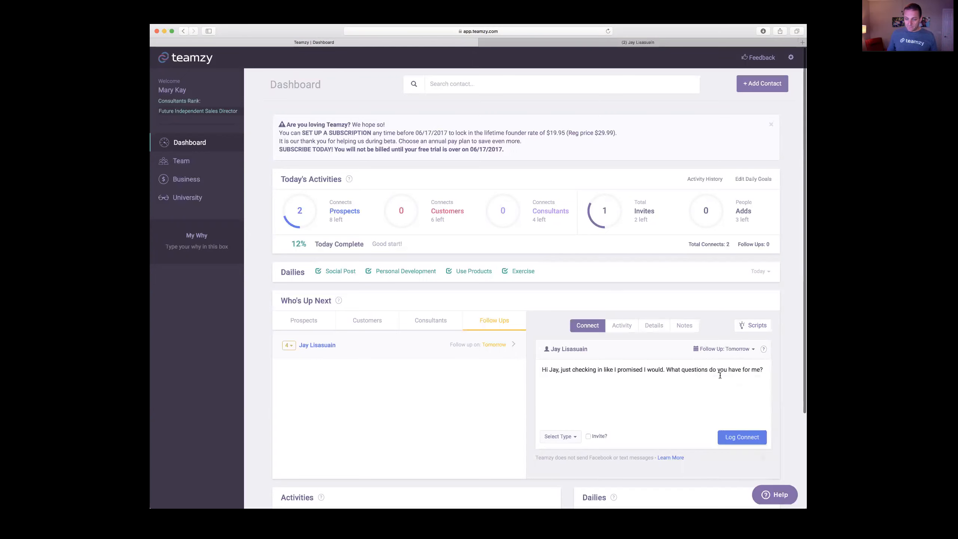
click(567, 436)
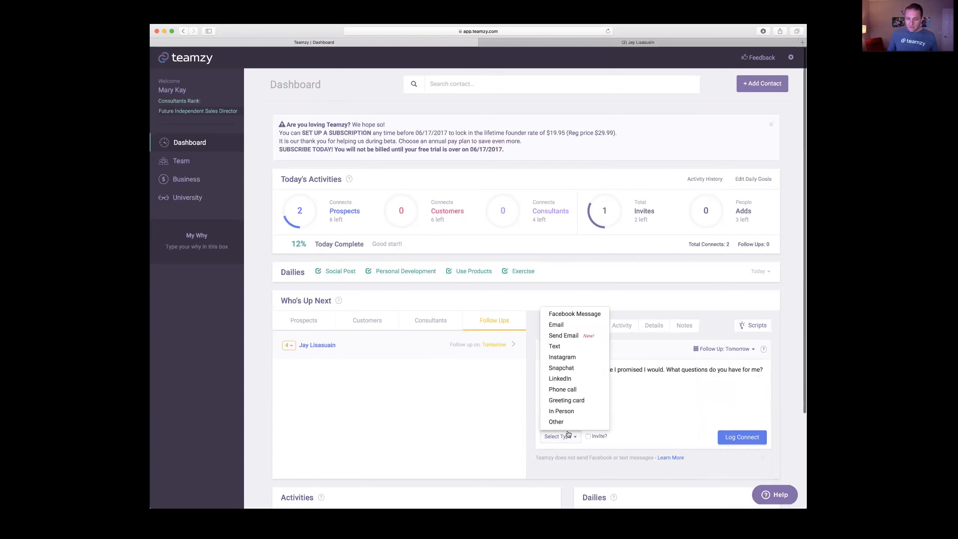
click(561, 315)
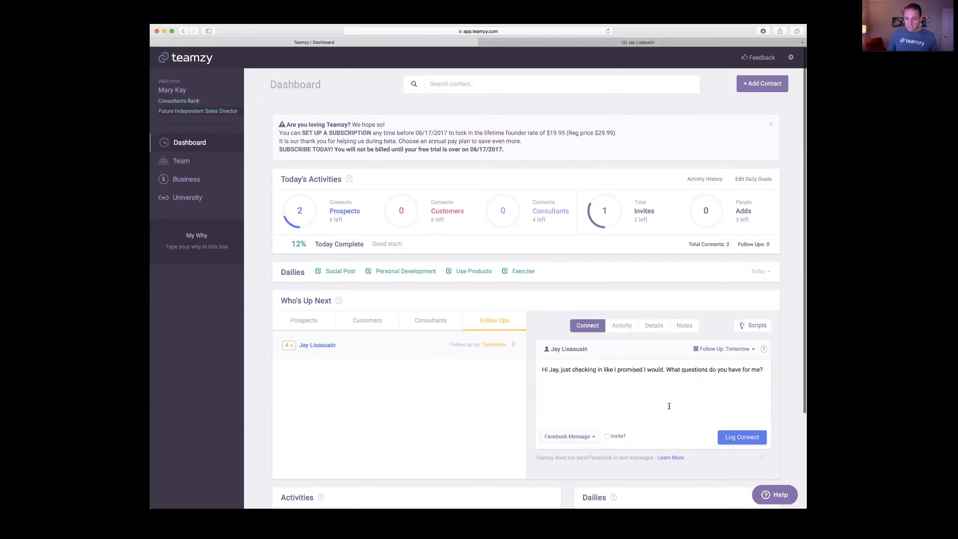
click(728, 438)
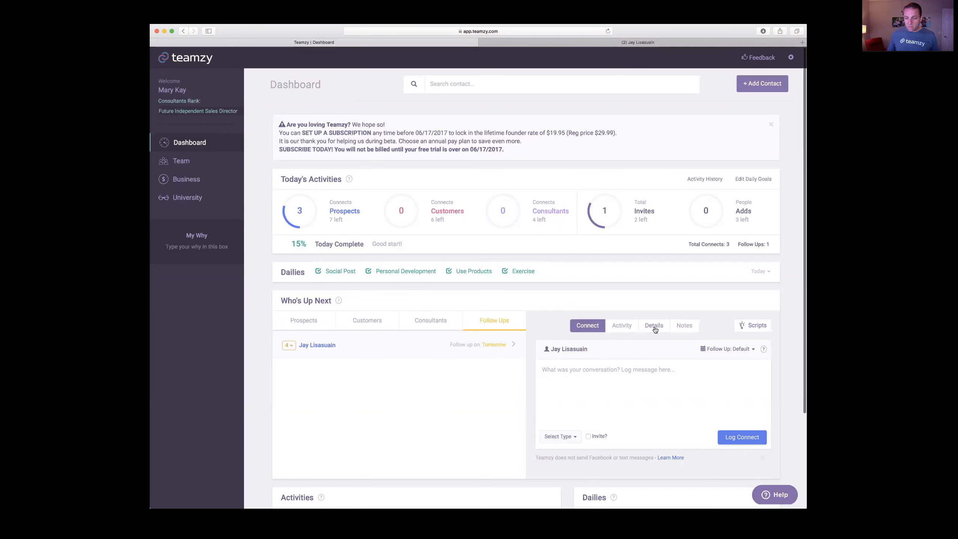
Browse the Facebook scripts for the follow-up prospect, reading Follow Up 2, Follow Up 3, Follow Up 4 and Follow Up 5.
click(756, 326)
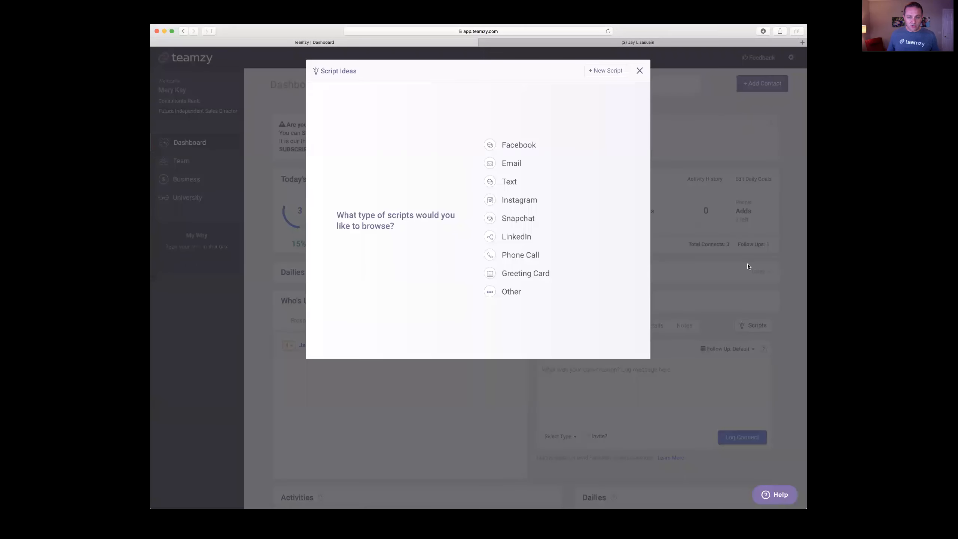
click(519, 144)
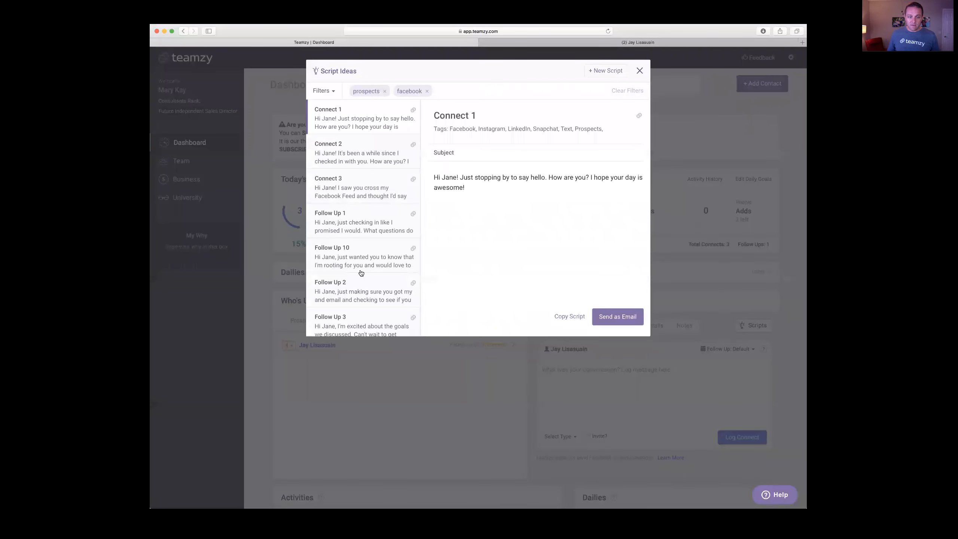
click(358, 283)
scroll(356, 281, down, 3)
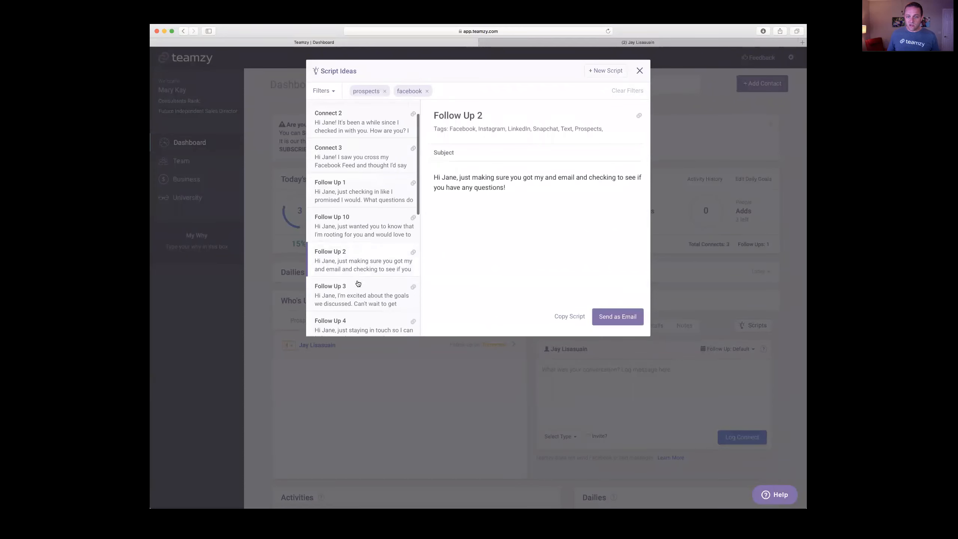
click(365, 284)
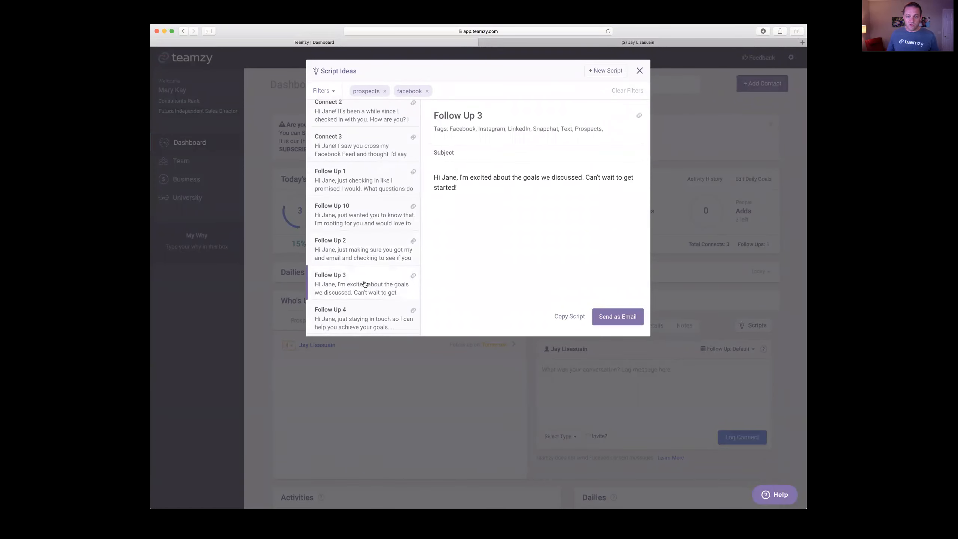
scroll(365, 284, down, 2)
scroll(365, 284, down, 2)
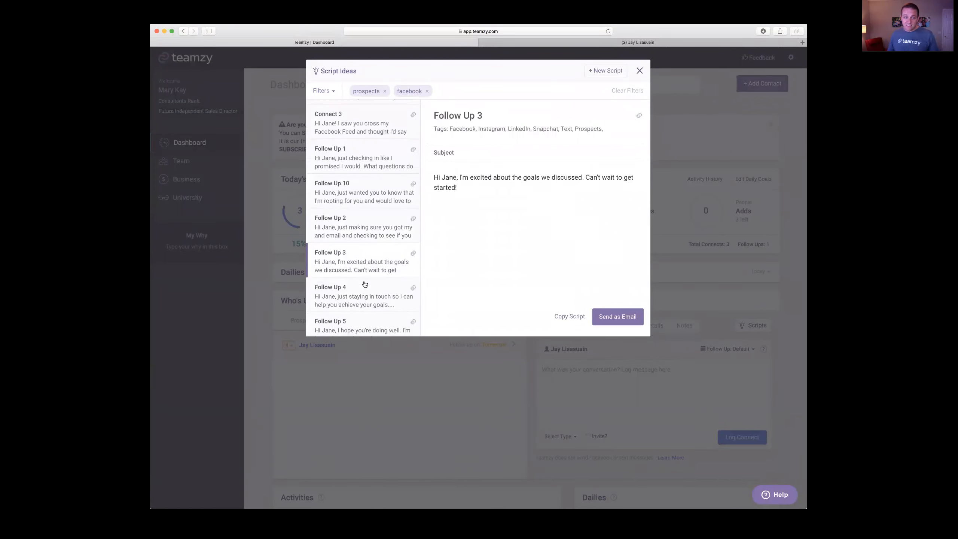
click(365, 284)
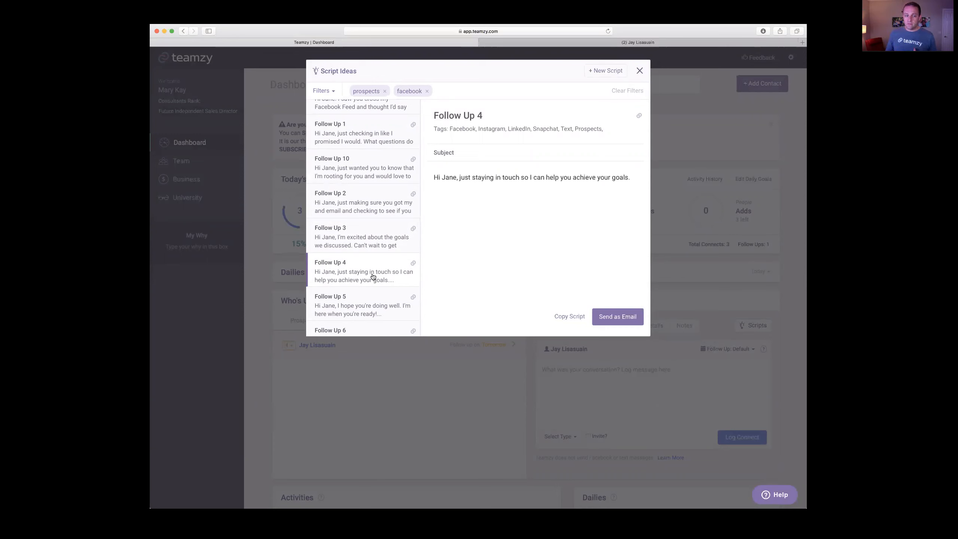
scroll(372, 277, down, 1)
click(368, 282)
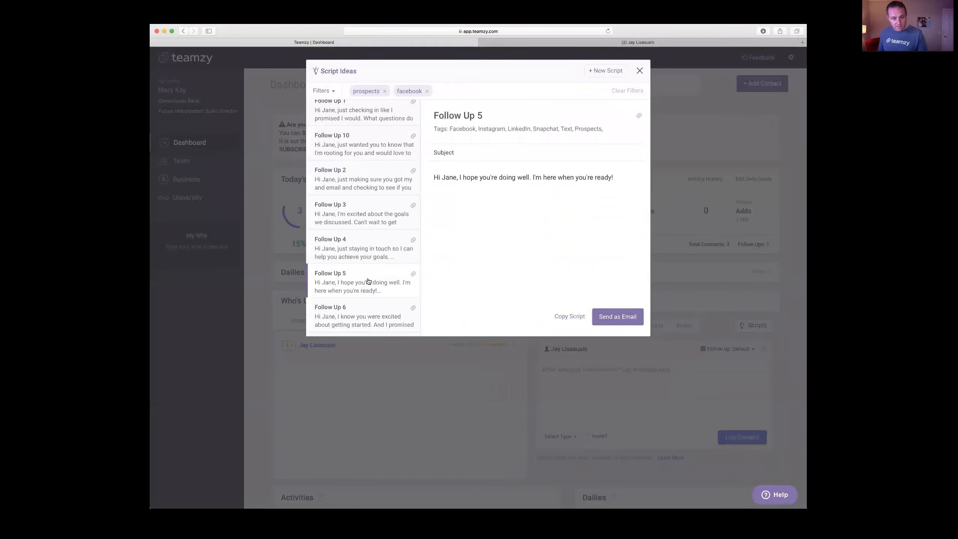
Continue through the prospect scripts by reading Follow Up 6 and Follow Up 7.
scroll(349, 276, down, 3)
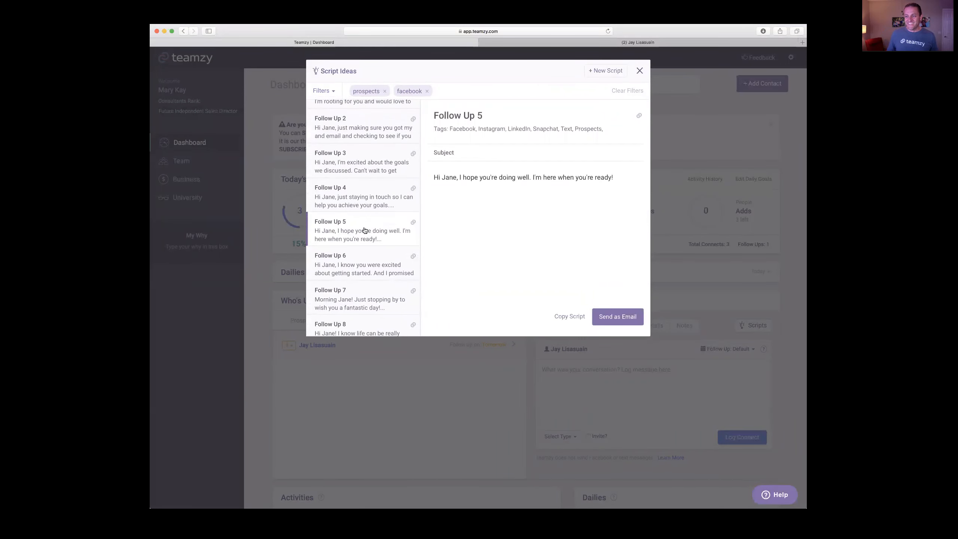
scroll(349, 258, down, 1)
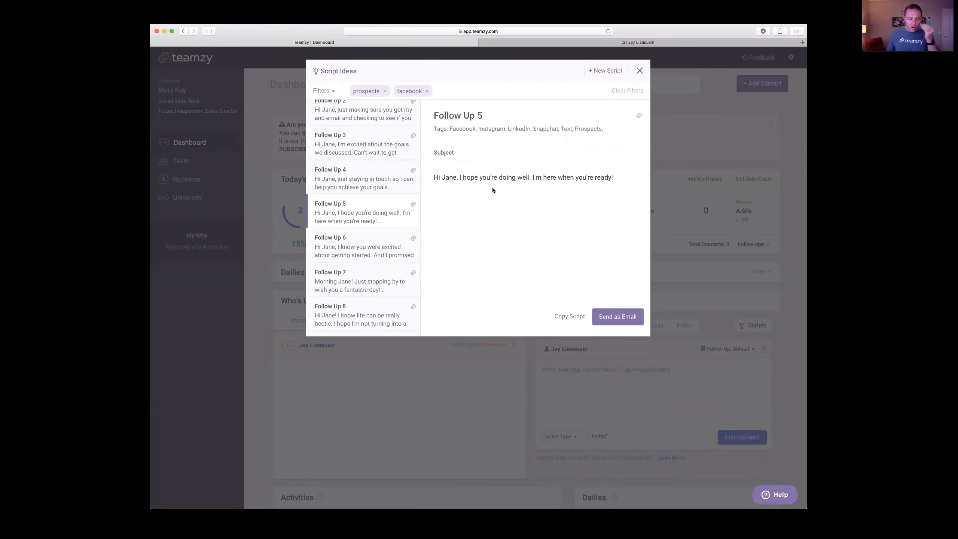
click(373, 249)
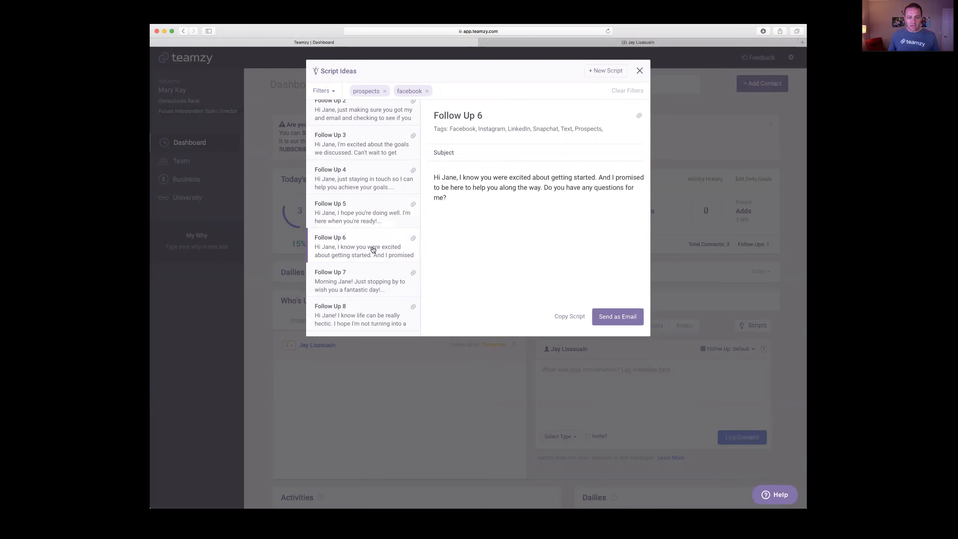
scroll(373, 250, down, 1)
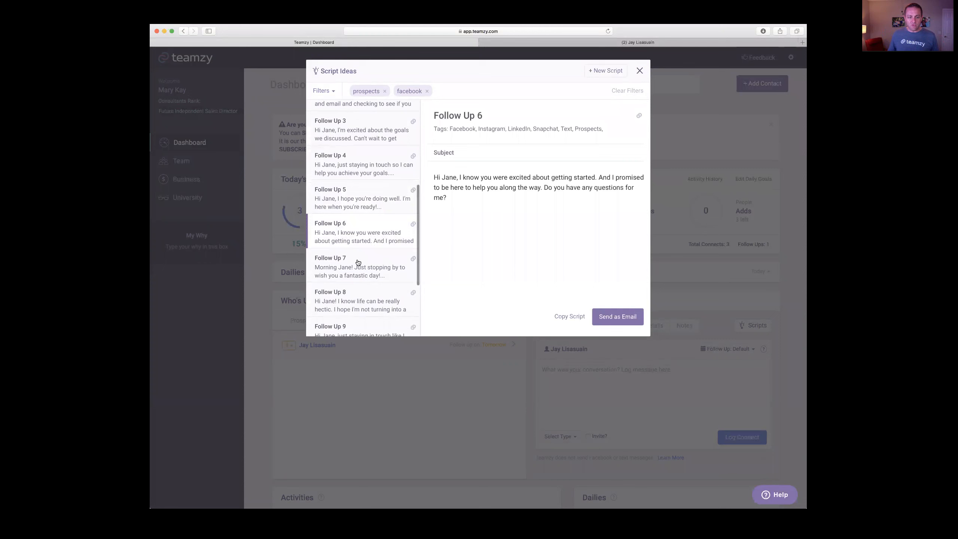
click(358, 263)
scroll(358, 263, down, 2)
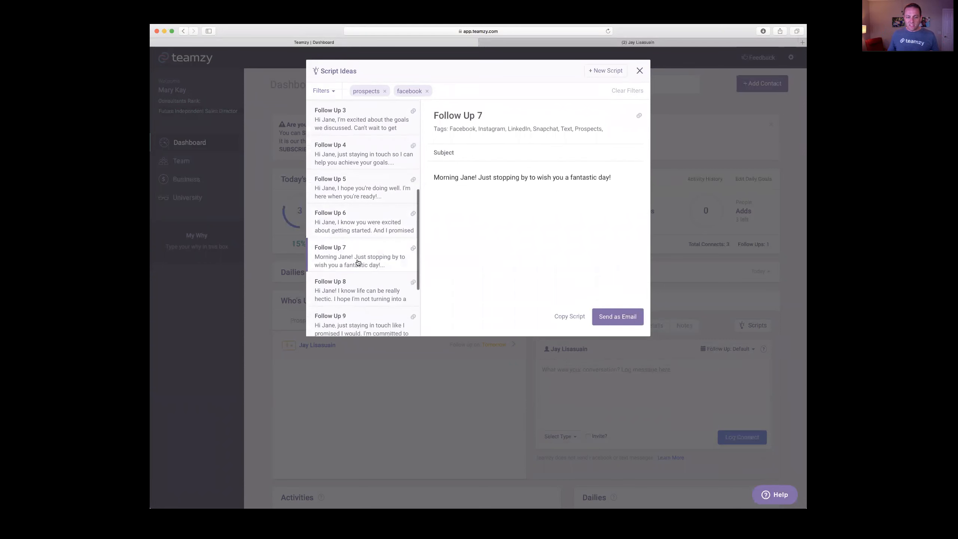
Close the script ideas and review the prospect's logged activity before returning to the connect form.
click(640, 71)
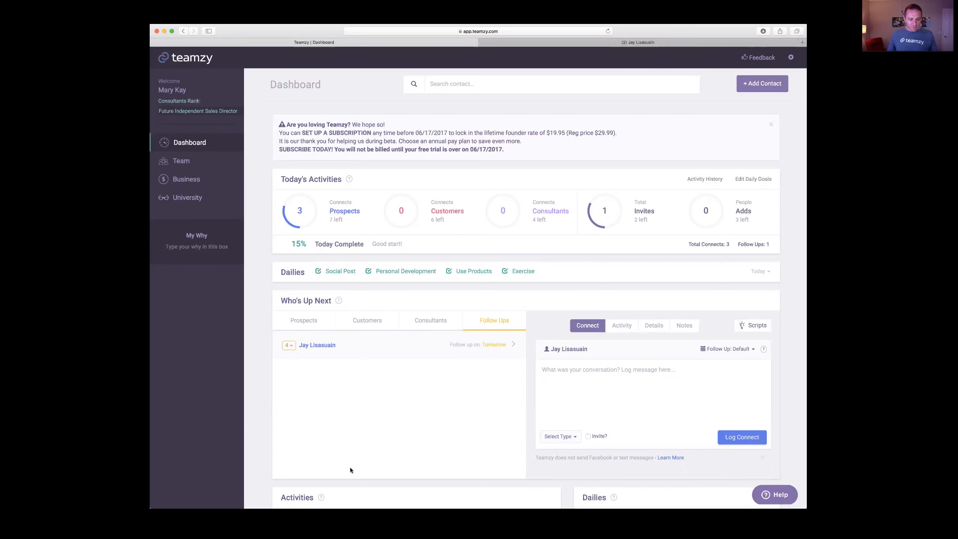
click(621, 327)
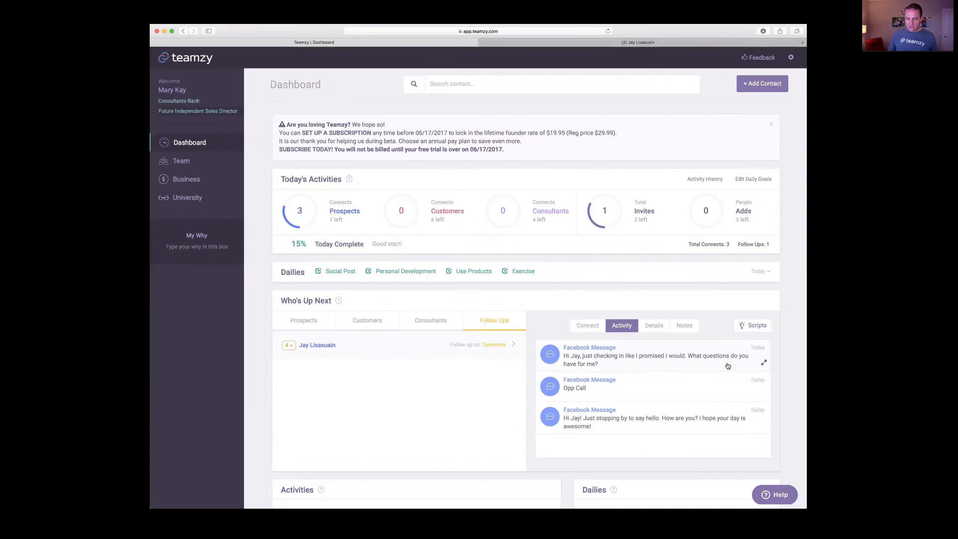
click(586, 327)
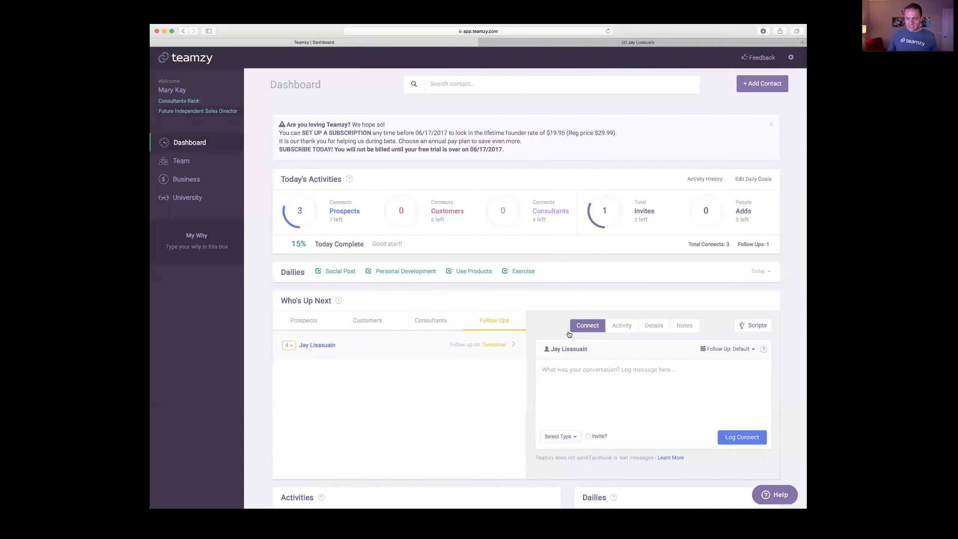